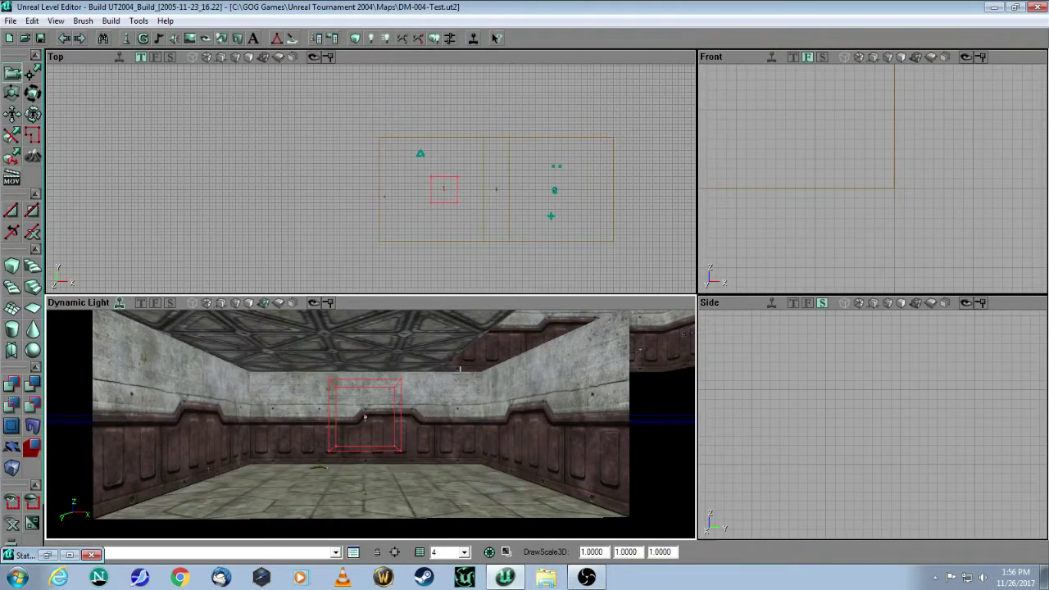
# Examine the two textured rooms of the map and the corner where the lift belongs
pyautogui.moveTo(444, 386)
pyautogui.mouseDown()
pyautogui.moveTo(444, 410)
pyautogui.moveTo(459, 426)
pyautogui.moveTo(431, 372)
pyautogui.moveTo(443, 387)
pyautogui.mouseUp()
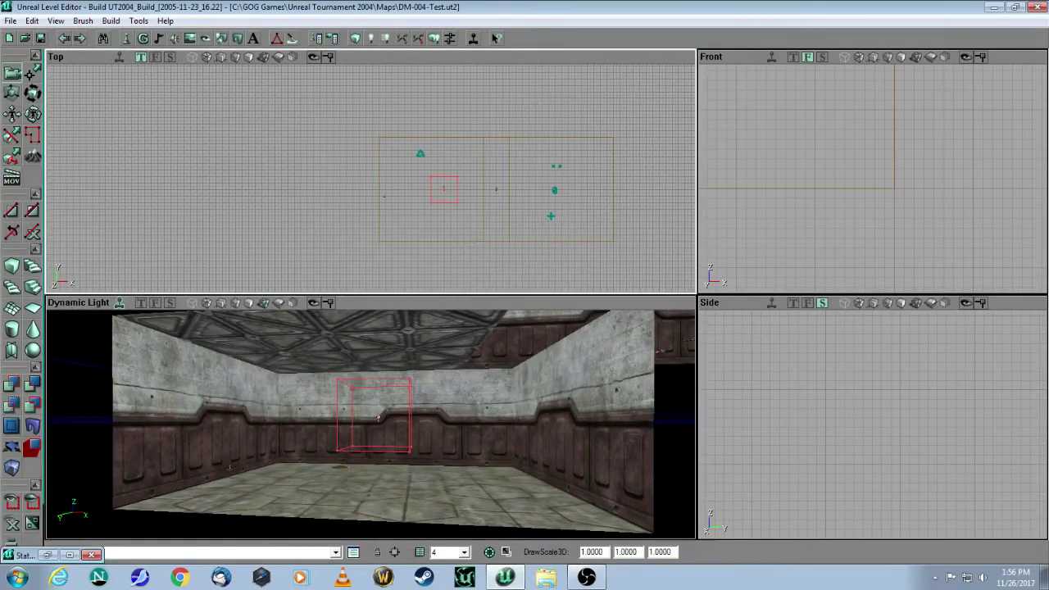
pyautogui.click(464, 240)
pyautogui.moveTo(431, 378)
pyautogui.mouseDown()
pyautogui.moveTo(438, 403)
pyautogui.moveTo(442, 381)
pyautogui.moveTo(433, 402)
pyautogui.moveTo(457, 390)
pyautogui.moveTo(449, 368)
pyautogui.moveTo(443, 375)
pyautogui.mouseUp()
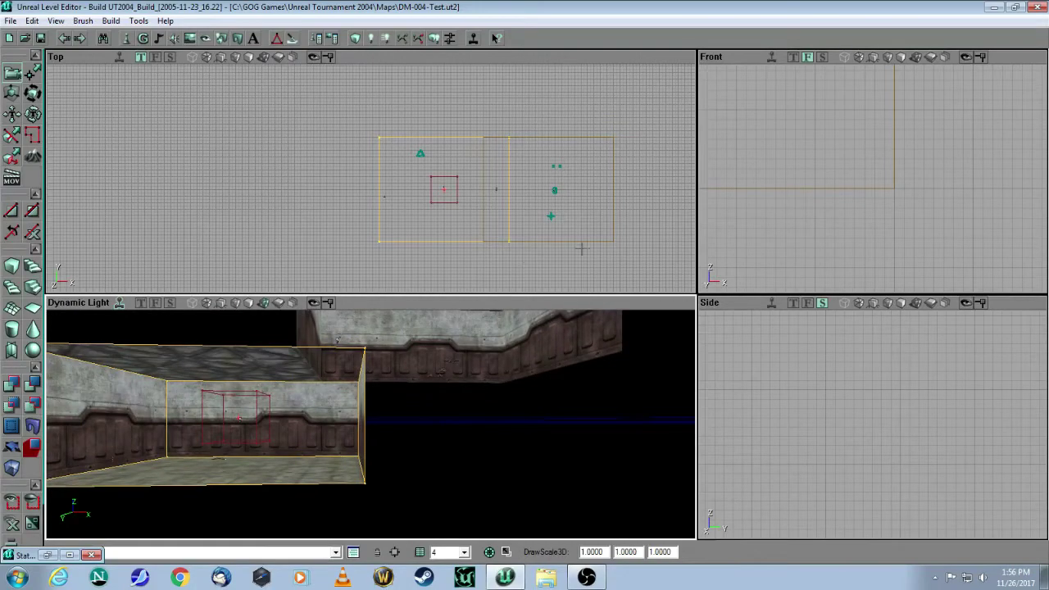
pyautogui.click(587, 242)
pyautogui.moveTo(550, 362)
pyautogui.mouseDown()
pyautogui.moveTo(545, 377)
pyautogui.moveTo(528, 367)
pyautogui.moveTo(529, 385)
pyautogui.mouseUp()
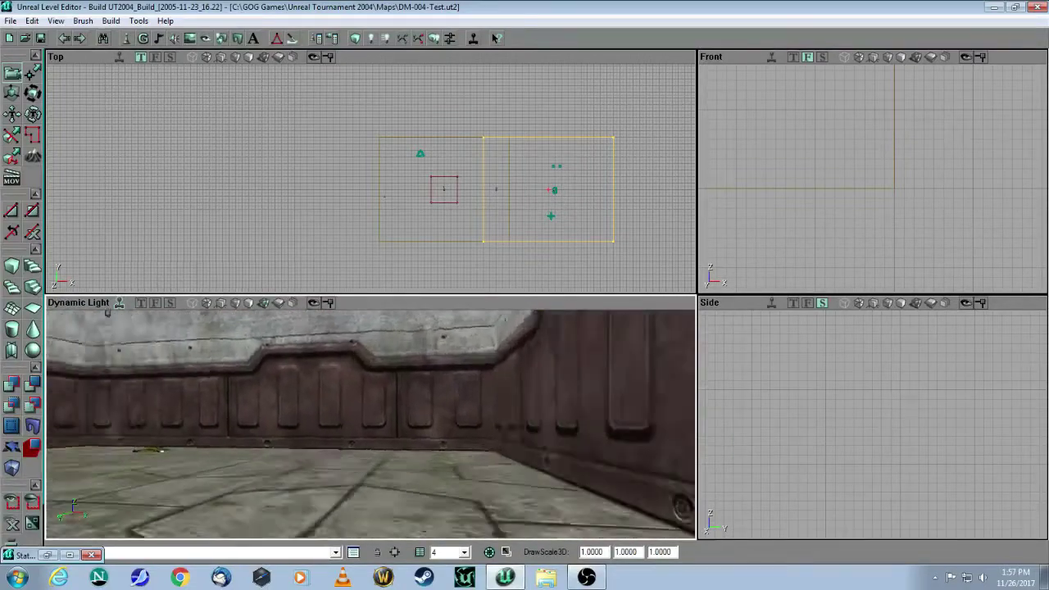
pyautogui.moveTo(370, 424); pyautogui.dragTo(426, 417)
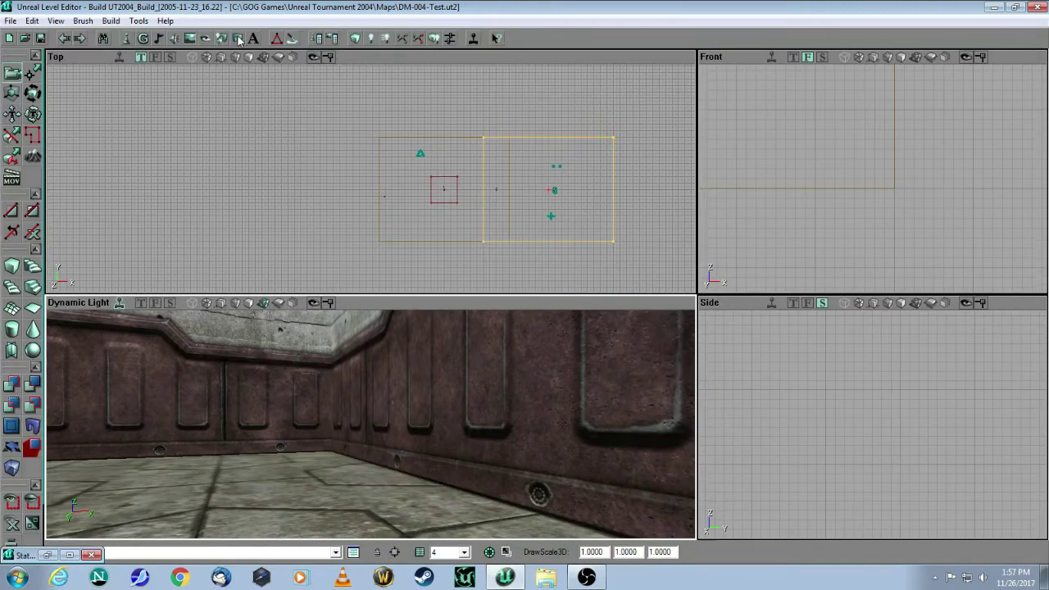
# Load the HumanoidHardware.usx package in the static mesh browser
pyautogui.click(238, 39)
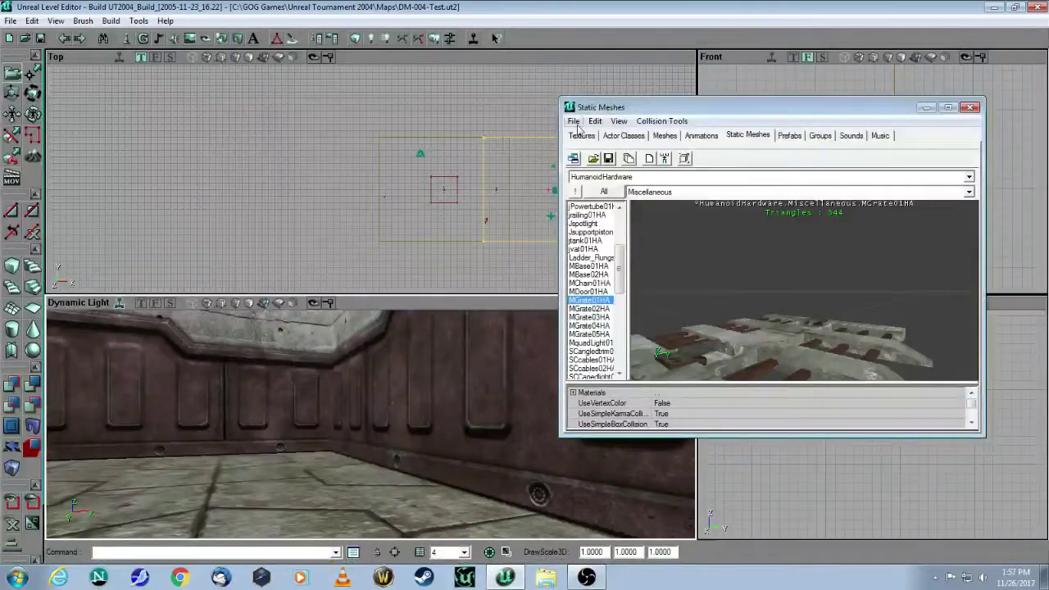
pyautogui.click(577, 127)
pyautogui.click(588, 136)
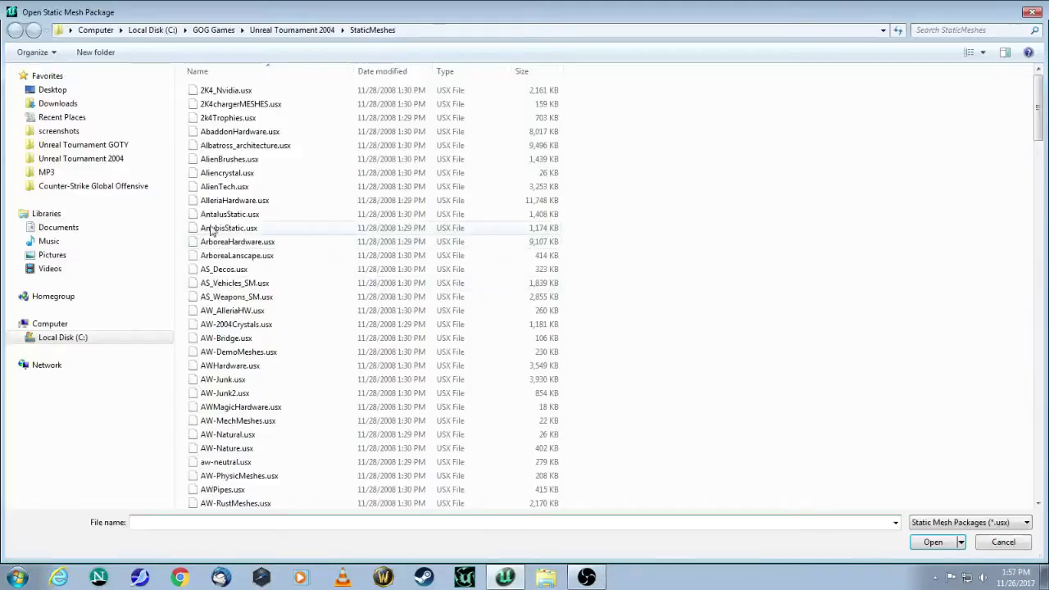
pyautogui.click(234, 366)
pyautogui.scroll(-9, 260, 365)
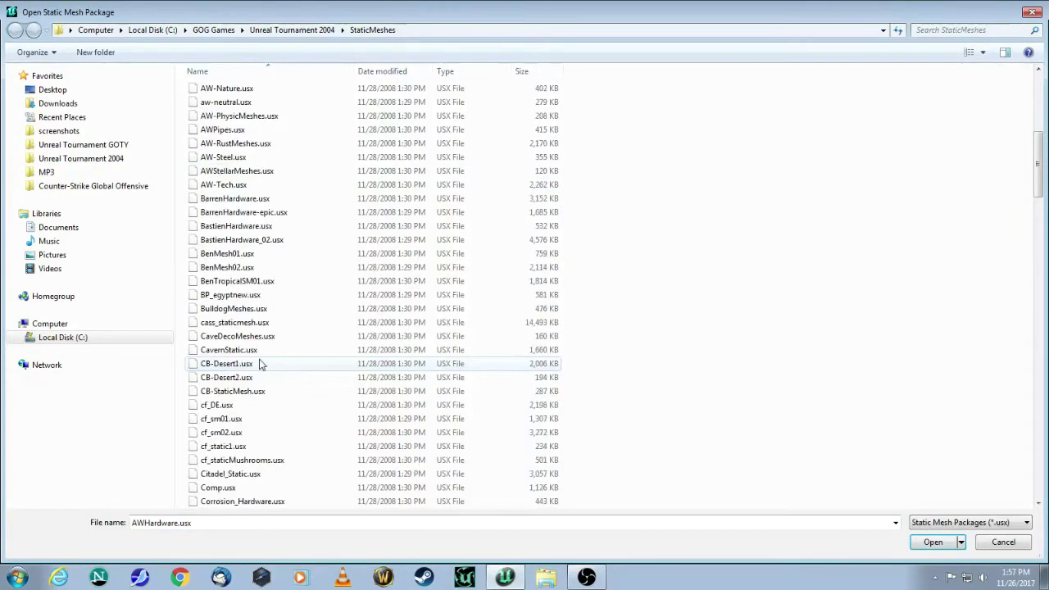
pyautogui.scroll(-9, 260, 364)
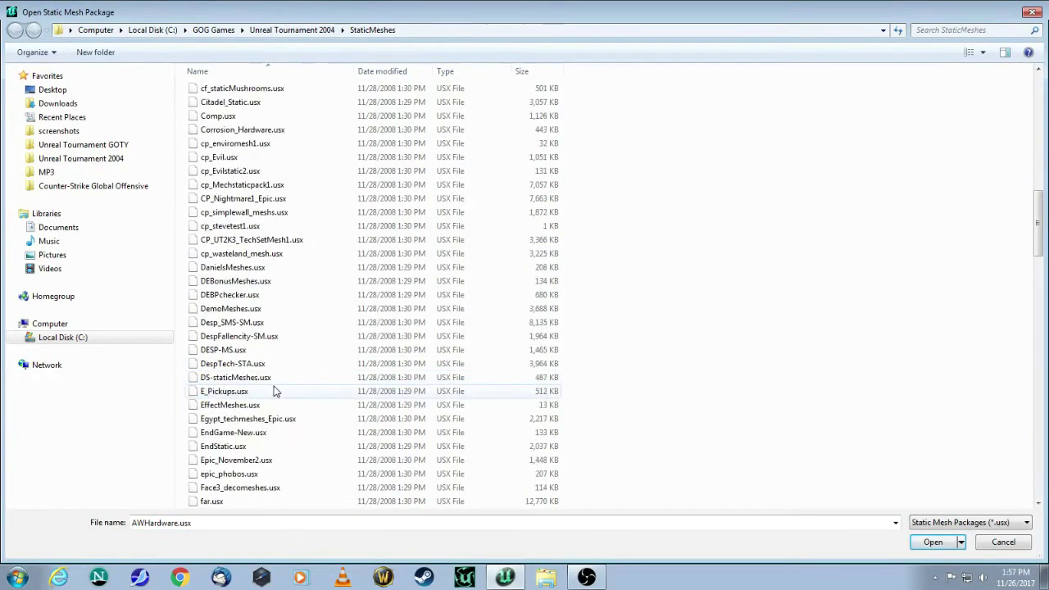
pyautogui.scroll(-7, 275, 391)
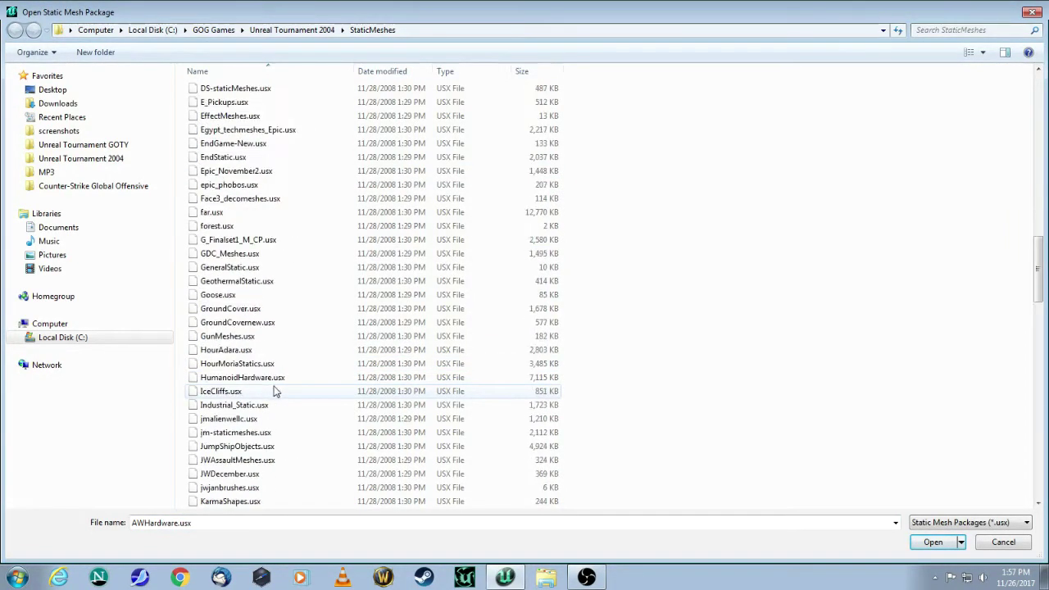
pyautogui.click(261, 379)
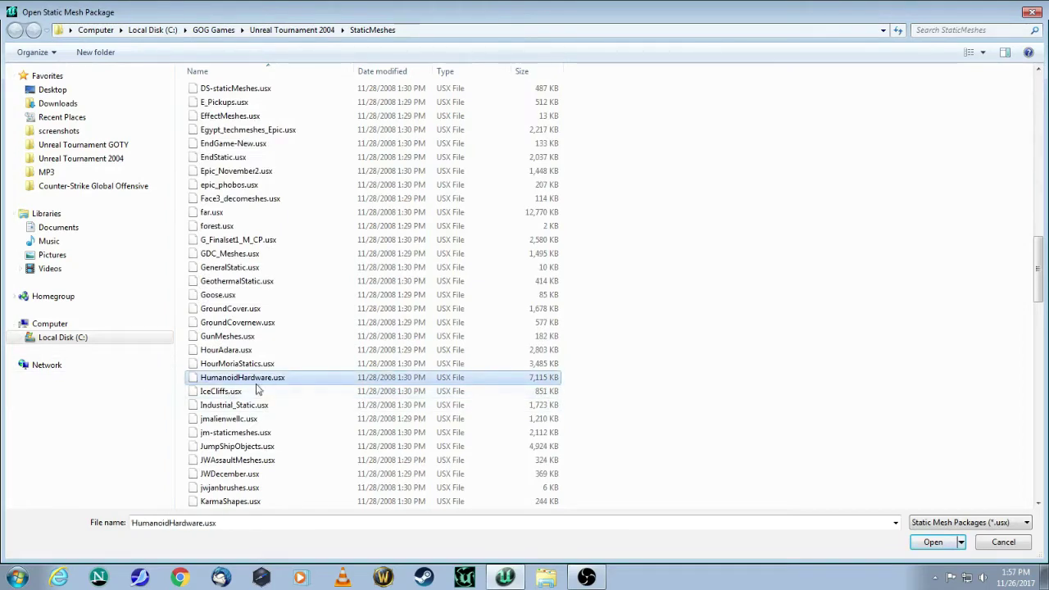
pyautogui.click(931, 542)
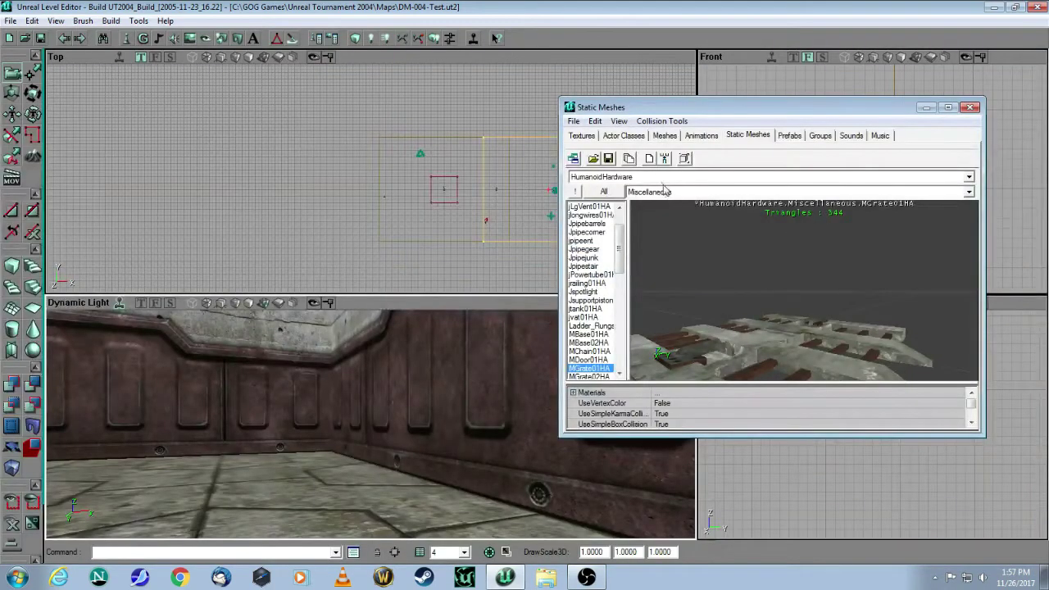
# Browse the package's Beams, Ceiling and Lights groups and show the Miscellaneous group
pyautogui.click(664, 192)
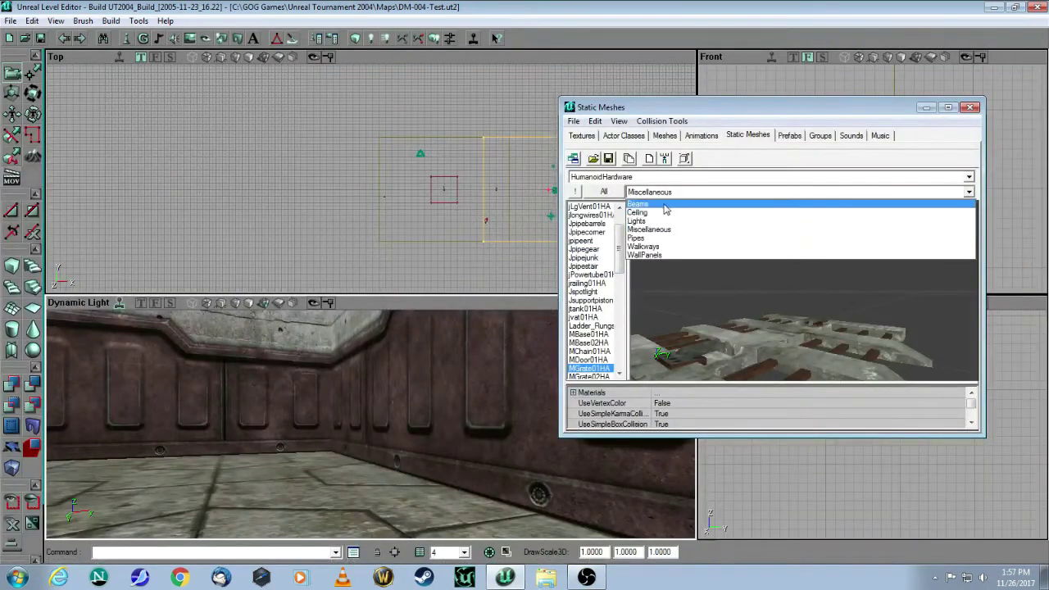
pyautogui.click(666, 204)
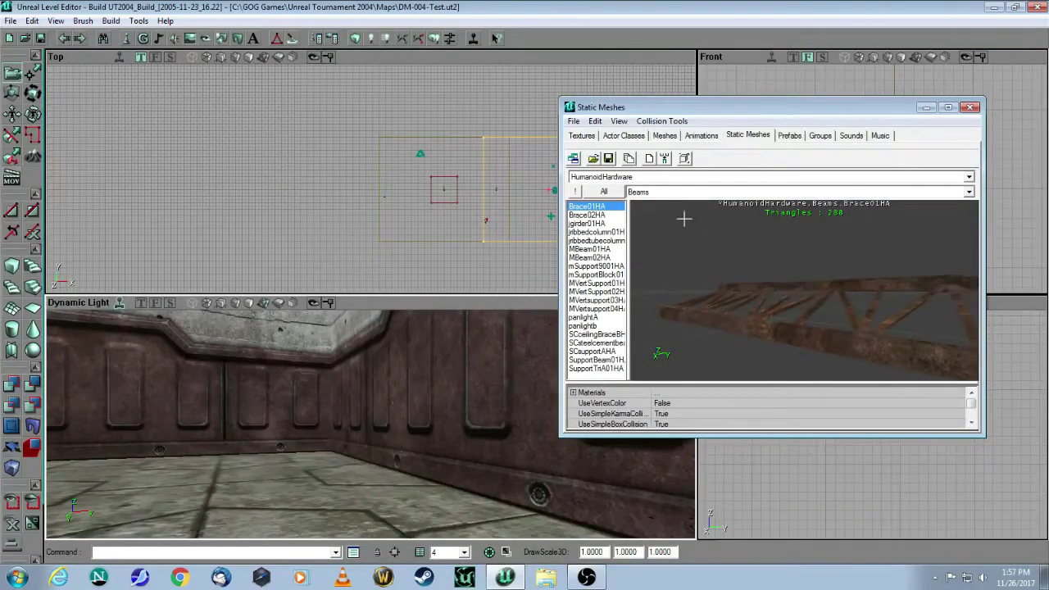
pyautogui.click(650, 192)
pyautogui.click(647, 211)
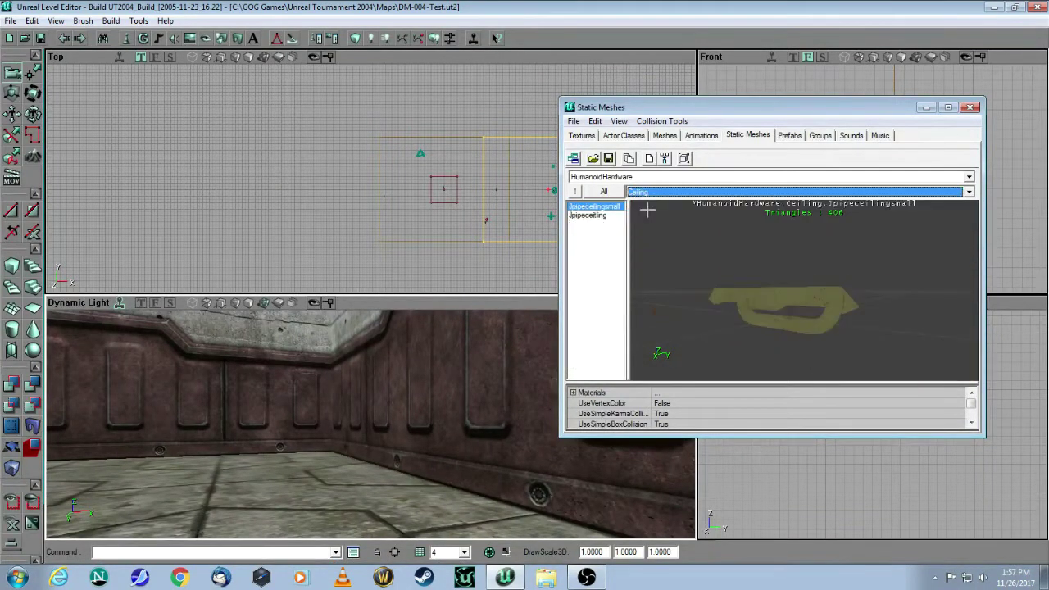
pyautogui.click(661, 193)
pyautogui.click(648, 218)
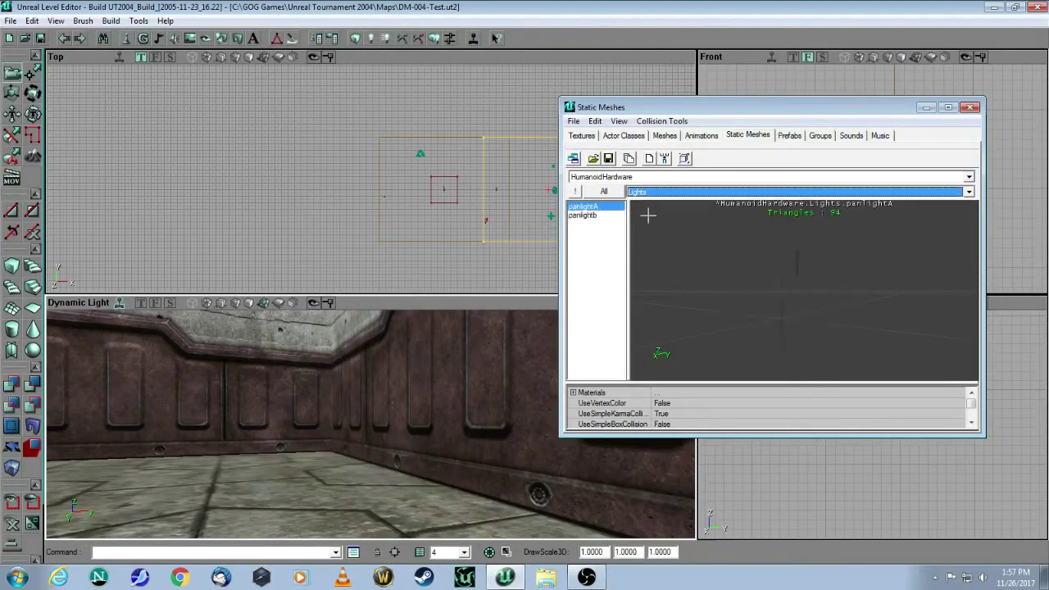
pyautogui.click(672, 196)
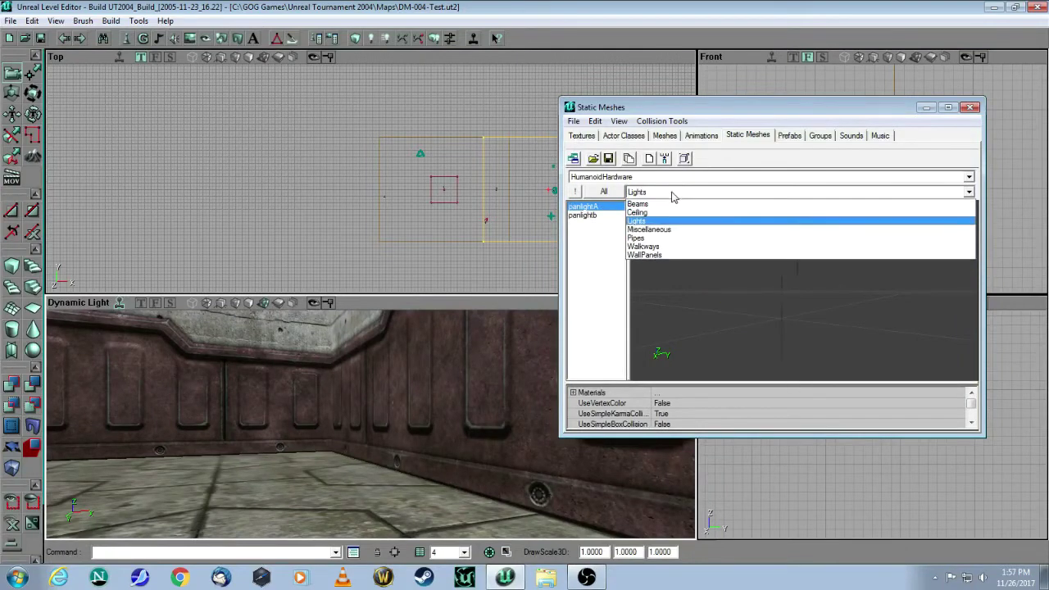
pyautogui.click(655, 232)
pyautogui.moveTo(709, 257); pyautogui.dragTo(566, 277)
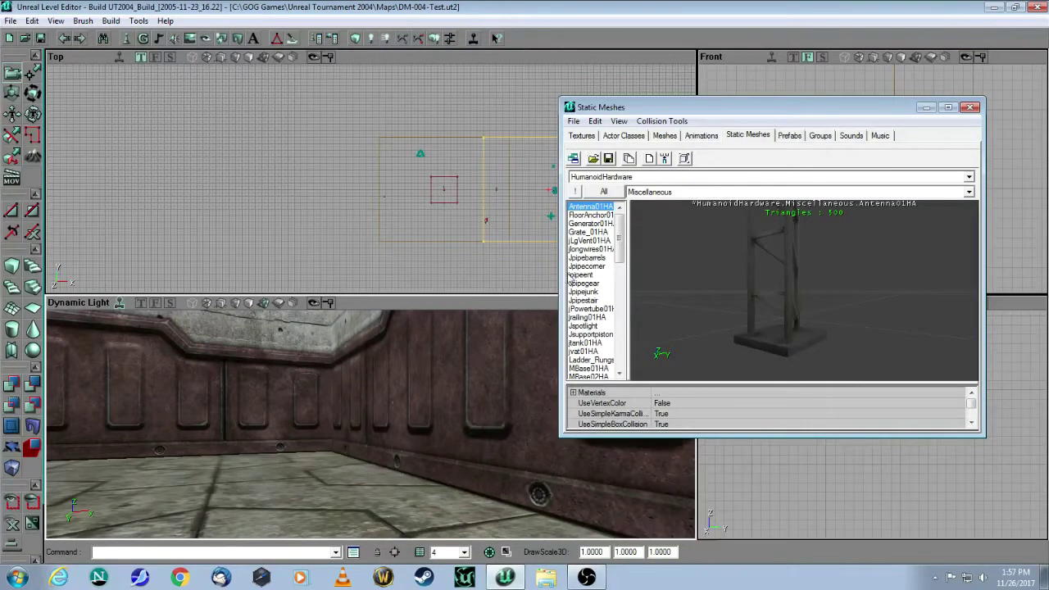
# Select the MGrate01HA mesh in the Miscellaneous group and inspect its preview
pyautogui.click(572, 268)
pyautogui.click(589, 309)
pyautogui.moveTo(622, 259); pyautogui.dragTo(625, 278)
pyautogui.click(590, 292)
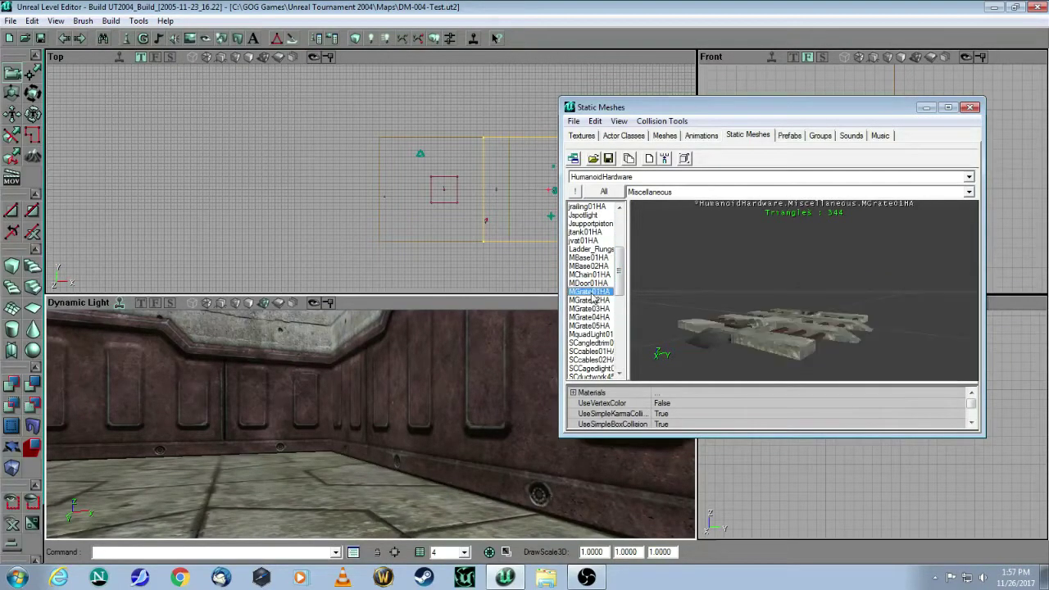
pyautogui.moveTo(803, 303)
pyautogui.mouseDown()
pyautogui.moveTo(799, 270)
pyautogui.moveTo(799, 303)
pyautogui.mouseUp()
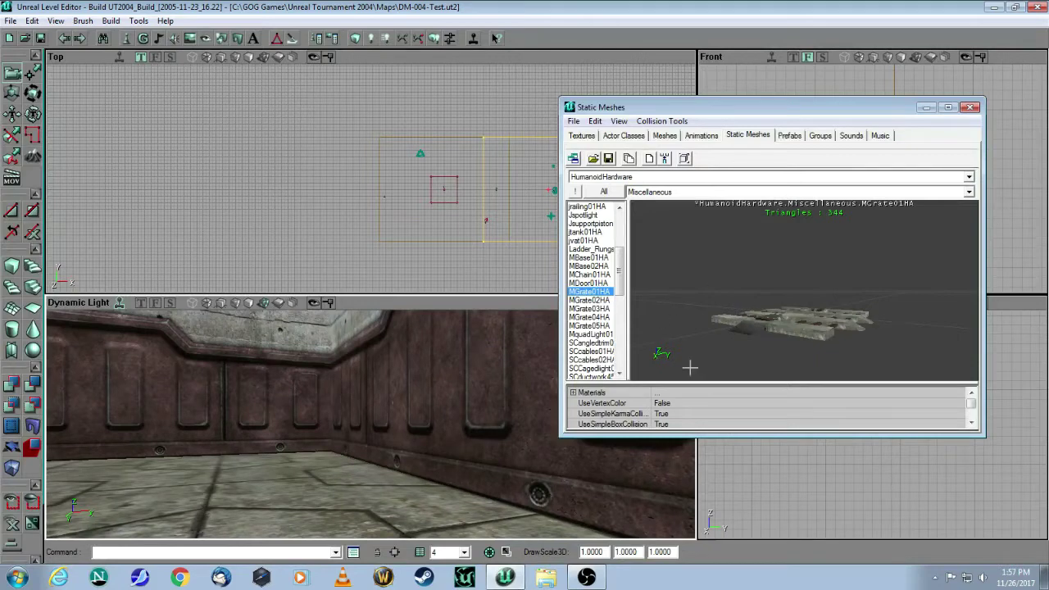
pyautogui.moveTo(709, 289)
pyautogui.mouseDown()
pyautogui.moveTo(709, 328)
pyautogui.moveTo(701, 254)
pyautogui.moveTo(702, 275)
pyautogui.moveTo(701, 254)
pyautogui.moveTo(713, 278)
pyautogui.mouseUp()
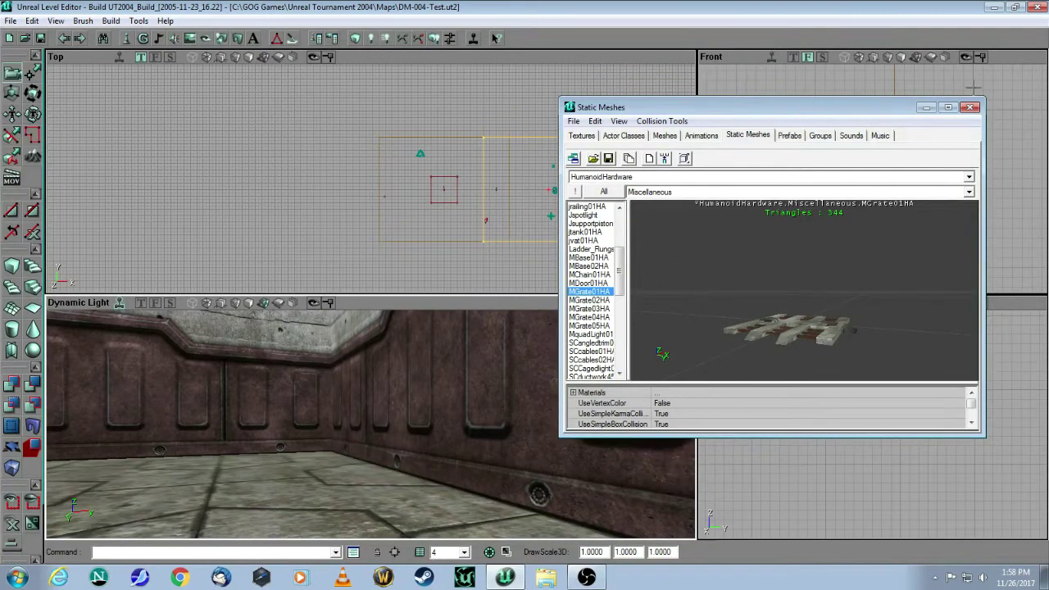
# Add the MGrate01HA mesh to the level as a mover at the builder brush and select it
pyautogui.click(926, 108)
pyautogui.moveTo(290, 320); pyautogui.dragTo(387, 351)
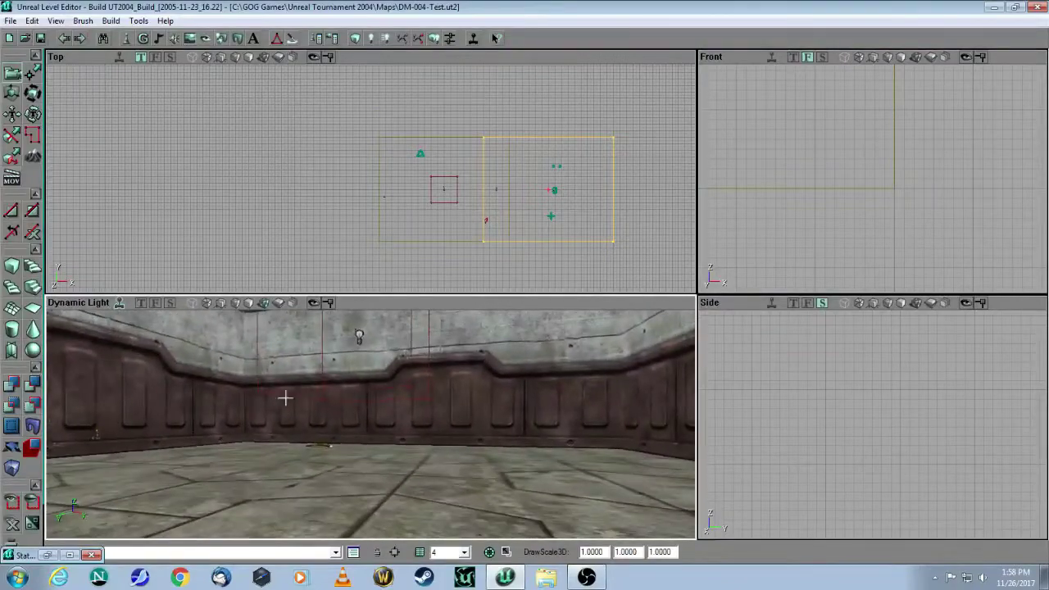
pyautogui.click(10, 450)
pyautogui.moveTo(148, 396)
pyautogui.mouseDown()
pyautogui.moveTo(147, 422)
pyautogui.moveTo(144, 393)
pyautogui.mouseUp()
pyautogui.moveTo(144, 393); pyautogui.dragTo(143, 365, button='right')
pyautogui.moveTo(143, 365); pyautogui.dragTo(143, 341)
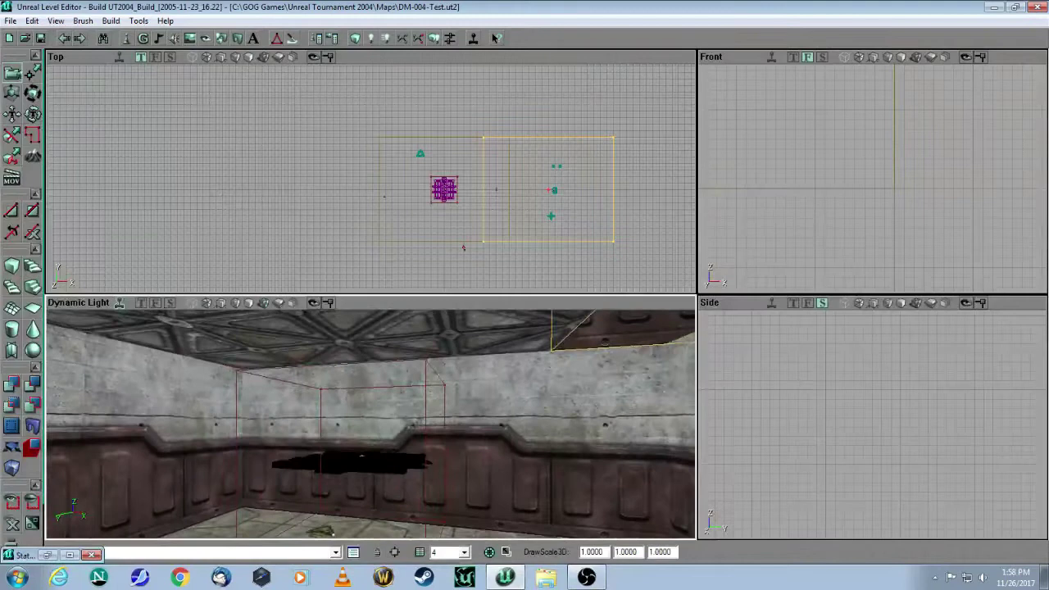
pyautogui.click(377, 472)
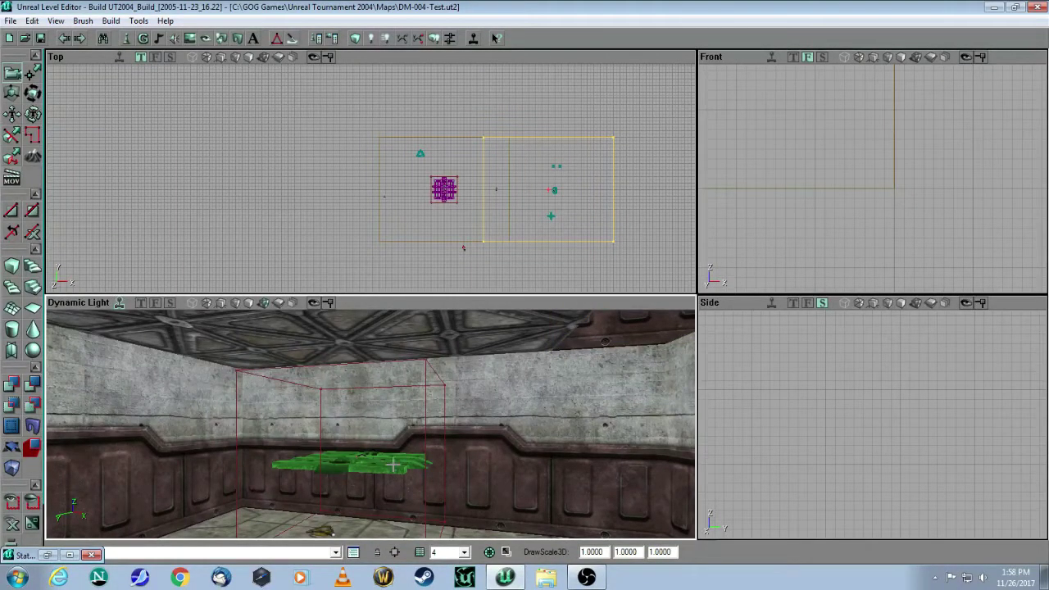
pyautogui.moveTo(366, 436)
pyautogui.mouseDown()
pyautogui.moveTo(366, 472)
pyautogui.moveTo(348, 435)
pyautogui.moveTo(373, 442)
pyautogui.moveTo(376, 476)
pyautogui.moveTo(364, 416)
pyautogui.mouseUp()
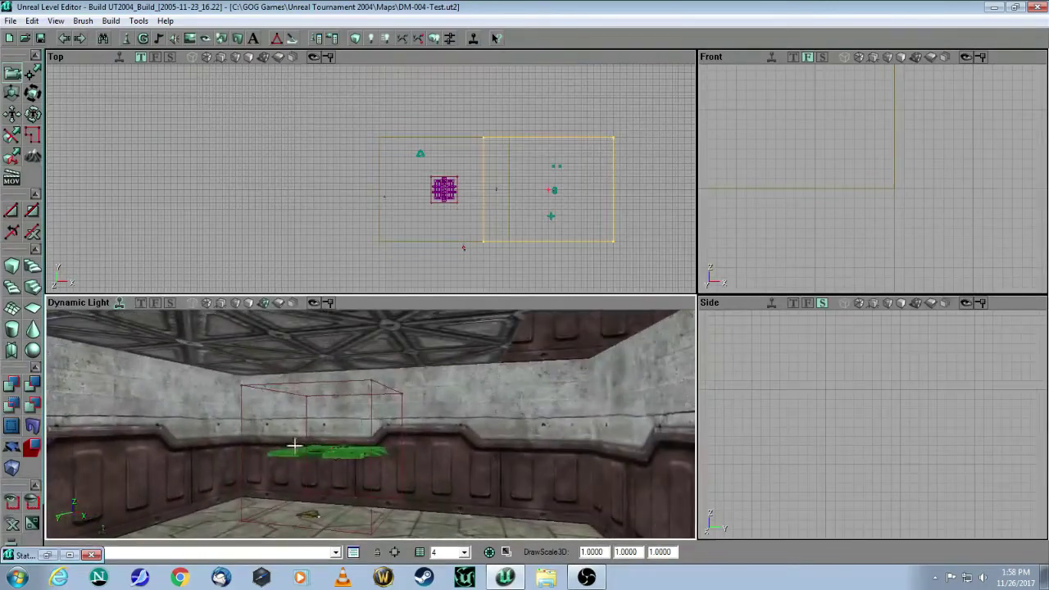
# Turn on real-time preview for the Top viewport with the grate mover in view
pyautogui.moveTo(406, 194); pyautogui.dragTo(402, 228)
pyautogui.scroll(-2, 467, 286)
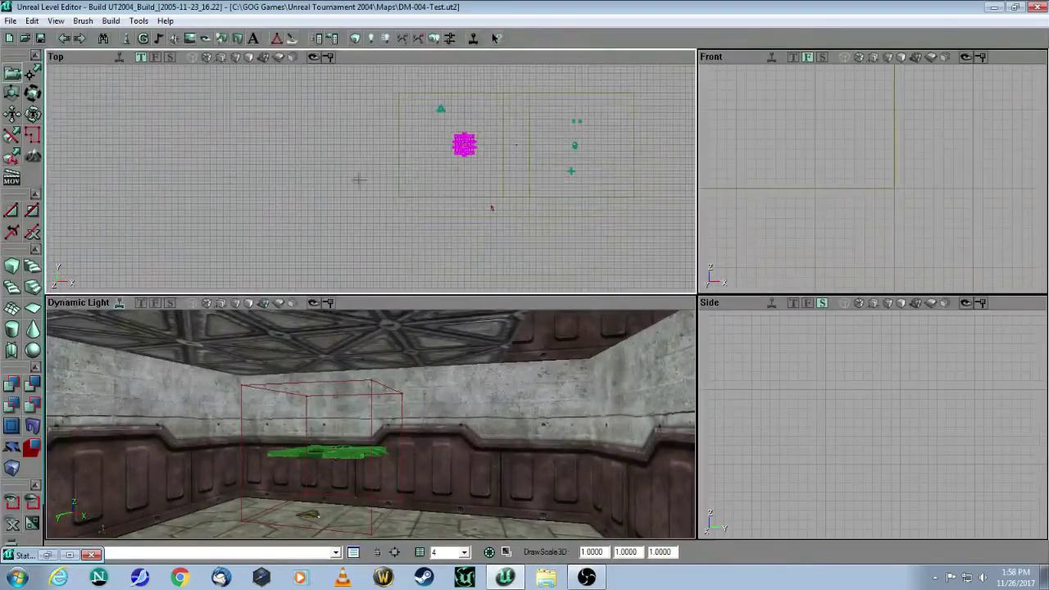
pyautogui.click(119, 62)
pyautogui.moveTo(406, 150); pyautogui.dragTo(399, 219)
pyautogui.moveTo(159, 191); pyautogui.dragTo(173, 173)
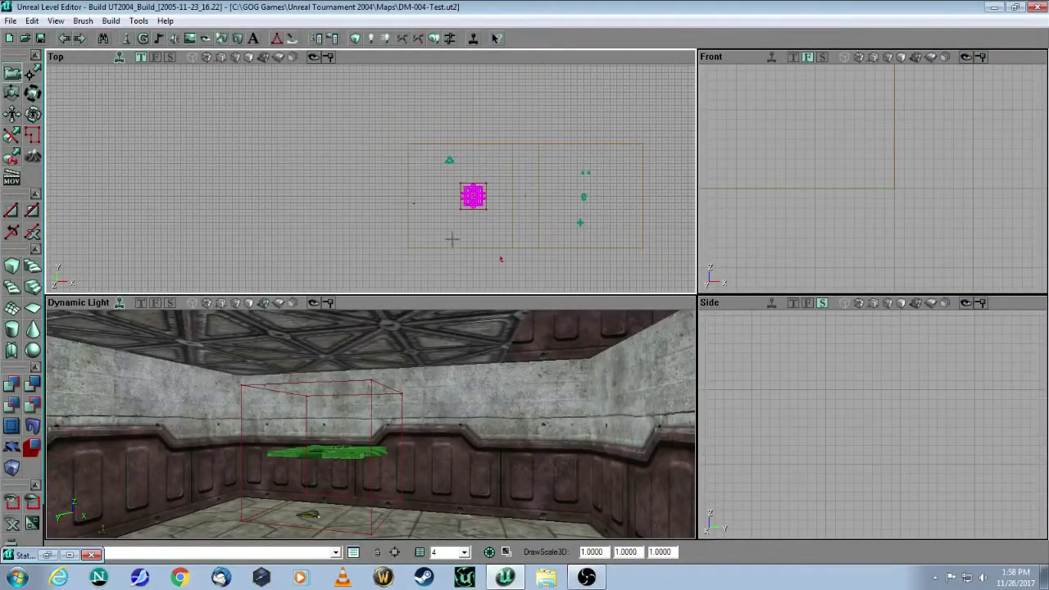
# Move the grate mover along X in the Top view until its edge meets the far wall
pyautogui.moveTo(462, 218); pyautogui.dragTo(319, 167)
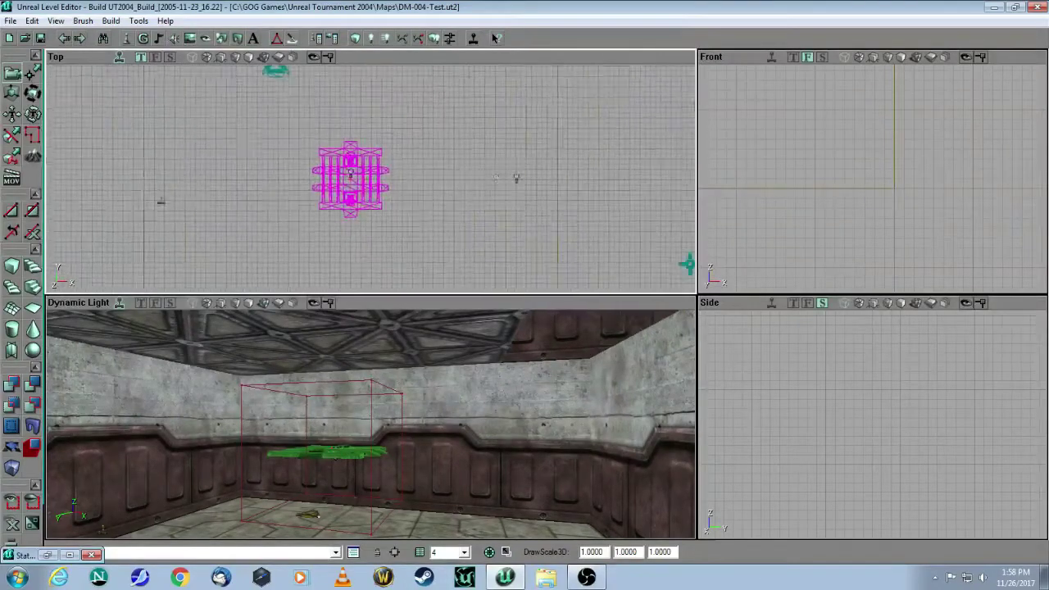
pyautogui.moveTo(455, 182); pyautogui.dragTo(523, 180)
pyautogui.scroll(-4, 440, 178)
pyautogui.scroll(5, 378, 192)
pyautogui.moveTo(378, 192); pyautogui.dragTo(447, 190)
pyautogui.scroll(4, 379, 191)
pyautogui.moveTo(379, 192); pyautogui.dragTo(359, 253)
pyautogui.scroll(3, 378, 190)
pyautogui.scroll(4, 378, 191)
pyautogui.moveTo(378, 190)
pyautogui.keyDown('ctrl'); pyautogui.mouseDown()
pyautogui.moveTo(385, 200)
pyautogui.moveTo(379, 185)
pyautogui.mouseUp(); pyautogui.keyUp('ctrl')
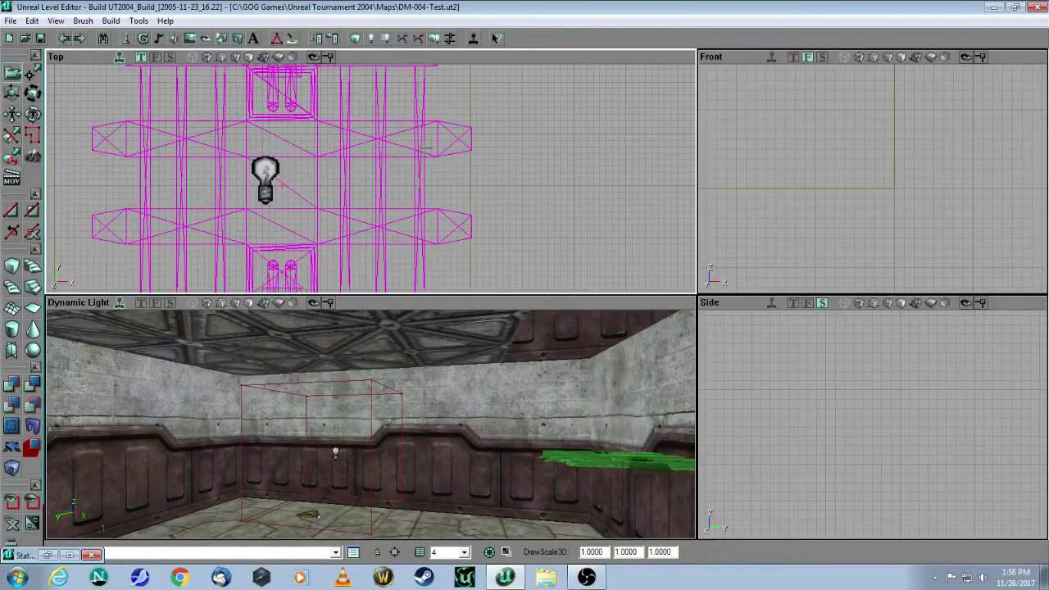
# Lower the grate mover in the Front view onto the room's floor, flush with the wall
pyautogui.moveTo(771, 216); pyautogui.dragTo(797, 267)
pyautogui.scroll(-6, 771, 216)
pyautogui.scroll(2, 771, 216)
pyautogui.scroll(3, 842, 259)
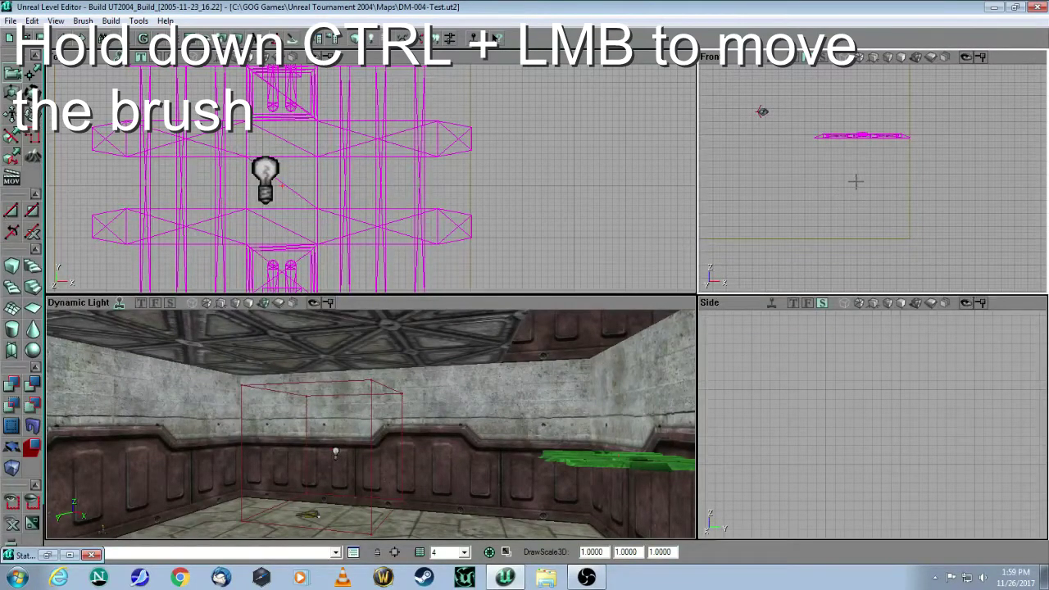
pyautogui.moveTo(869, 156)
pyautogui.keyDown('ctrl'); pyautogui.mouseDown()
pyautogui.moveTo(864, 259)
pyautogui.moveTo(852, 177)
pyautogui.moveTo(785, 163)
pyautogui.moveTo(810, 163)
pyautogui.mouseUp(); pyautogui.keyUp('ctrl')
pyautogui.scroll(3, 864, 259)
pyautogui.scroll(5, 852, 177)
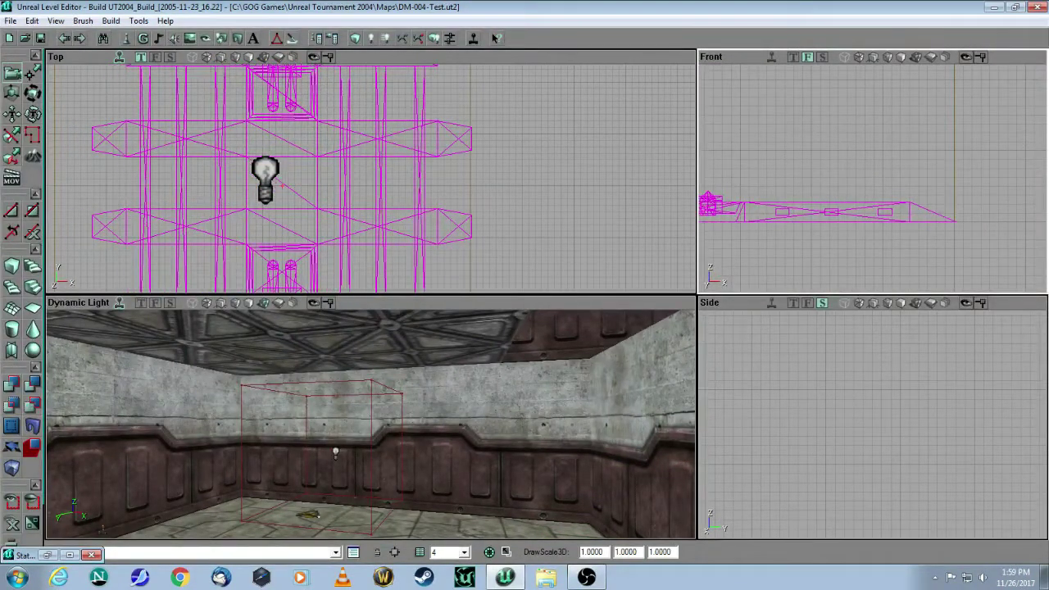
# Examine the grate mover's starting position on the floor beside the wall in all the views
pyautogui.moveTo(466, 124)
pyautogui.mouseDown()
pyautogui.moveTo(466, 146)
pyautogui.moveTo(455, 133)
pyautogui.mouseUp()
pyautogui.moveTo(815, 261); pyautogui.dragTo(900, 234)
pyautogui.moveTo(860, 394); pyautogui.dragTo(758, 414)
pyautogui.moveTo(541, 176); pyautogui.dragTo(593, 203)
pyautogui.moveTo(371, 426)
pyautogui.mouseDown()
pyautogui.moveTo(422, 395)
pyautogui.moveTo(454, 353)
pyautogui.moveTo(367, 438)
pyautogui.moveTo(348, 418)
pyautogui.moveTo(357, 459)
pyautogui.moveTo(365, 439)
pyautogui.mouseUp()
pyautogui.moveTo(410, 385); pyautogui.dragTo(524, 405)
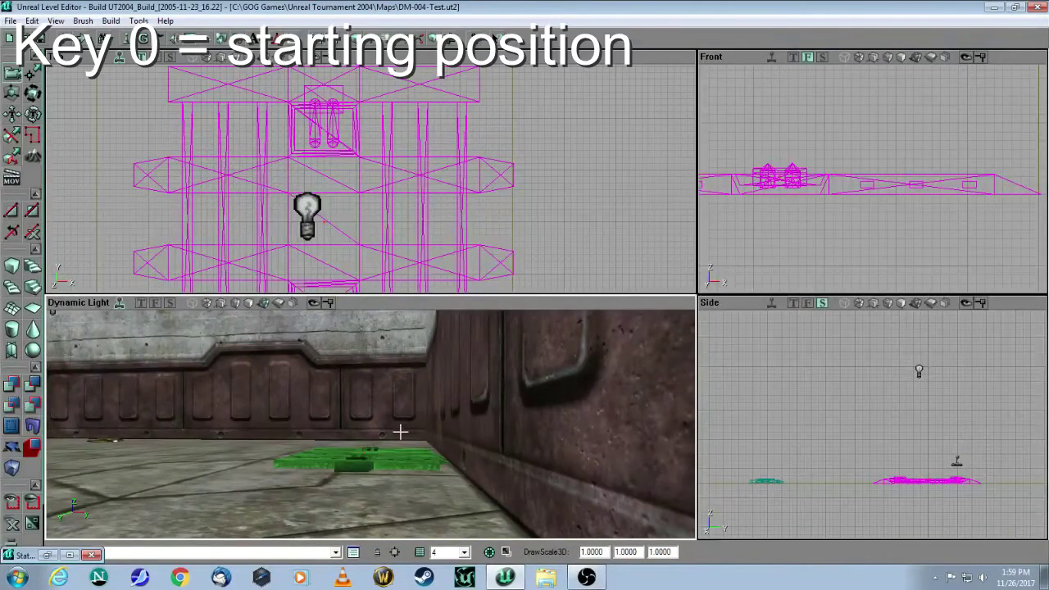
pyautogui.moveTo(389, 450); pyautogui.dragTo(393, 383)
pyautogui.moveTo(387, 425); pyautogui.dragTo(361, 434)
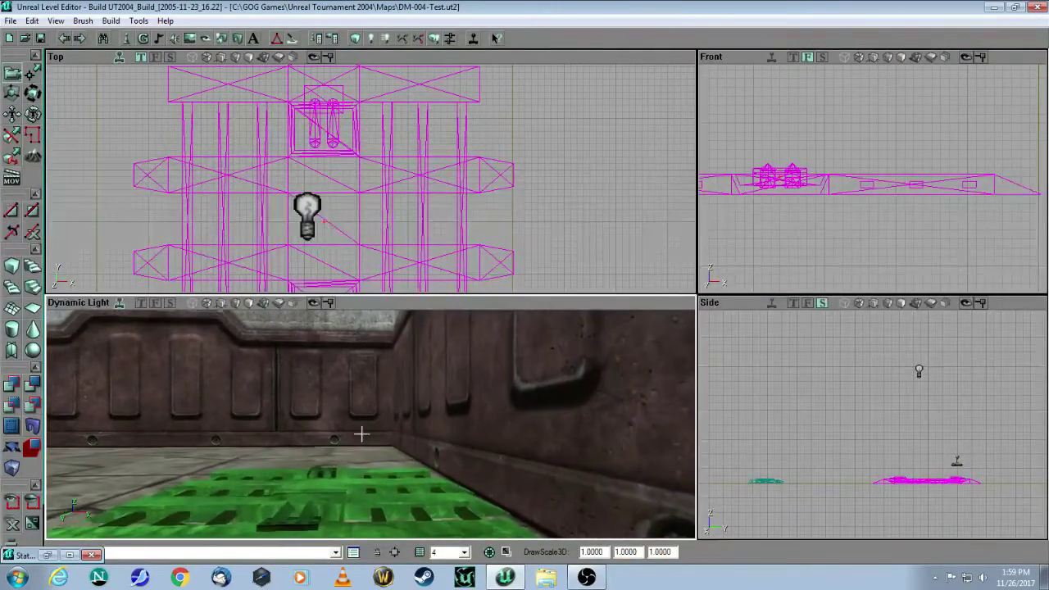
# Switch the grate mover to its Key 1 position
pyautogui.rightClick(385, 509)
pyautogui.moveTo(501, 211)
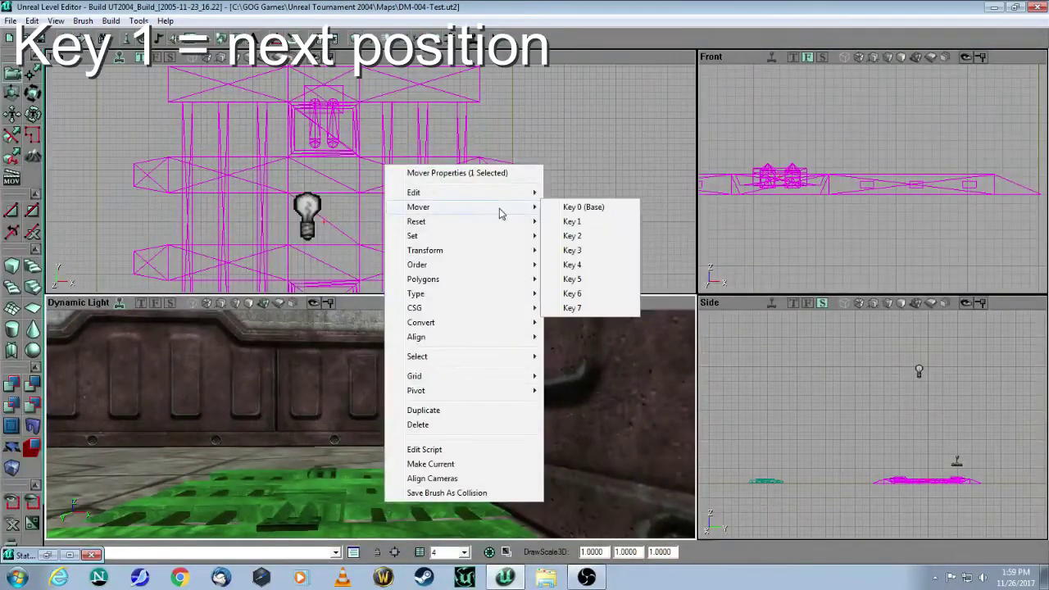
pyautogui.click(571, 222)
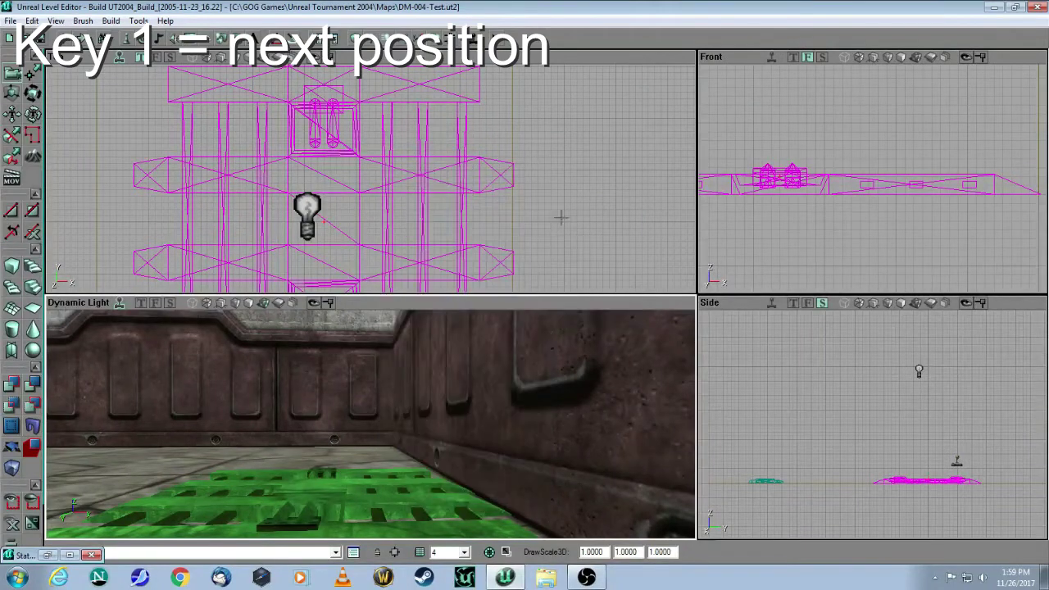
# Raise the grate mover in the Front view until it sits level with the upper ledge's floor
pyautogui.moveTo(871, 216); pyautogui.dragTo(847, 227)
pyautogui.scroll(-5, 869, 267)
pyautogui.scroll(1, 866, 159)
pyautogui.scroll(5, 867, 159)
pyautogui.scroll(1, 866, 164)
pyautogui.moveTo(866, 164); pyautogui.dragTo(849, 215)
pyautogui.scroll(3, 866, 164)
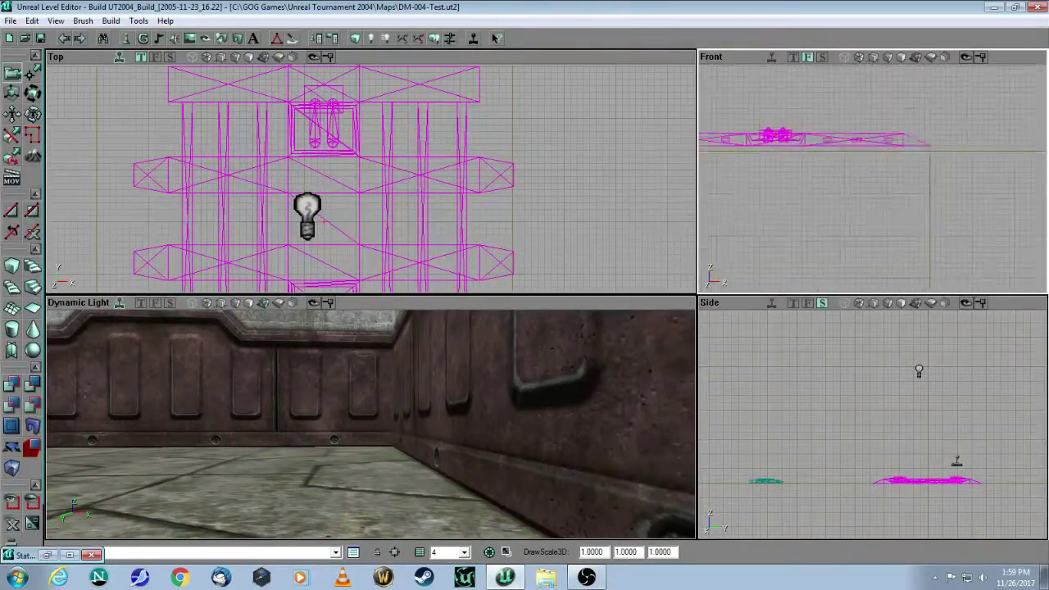
pyautogui.moveTo(867, 164); pyautogui.dragTo(866, 232)
pyautogui.scroll(4, 866, 217)
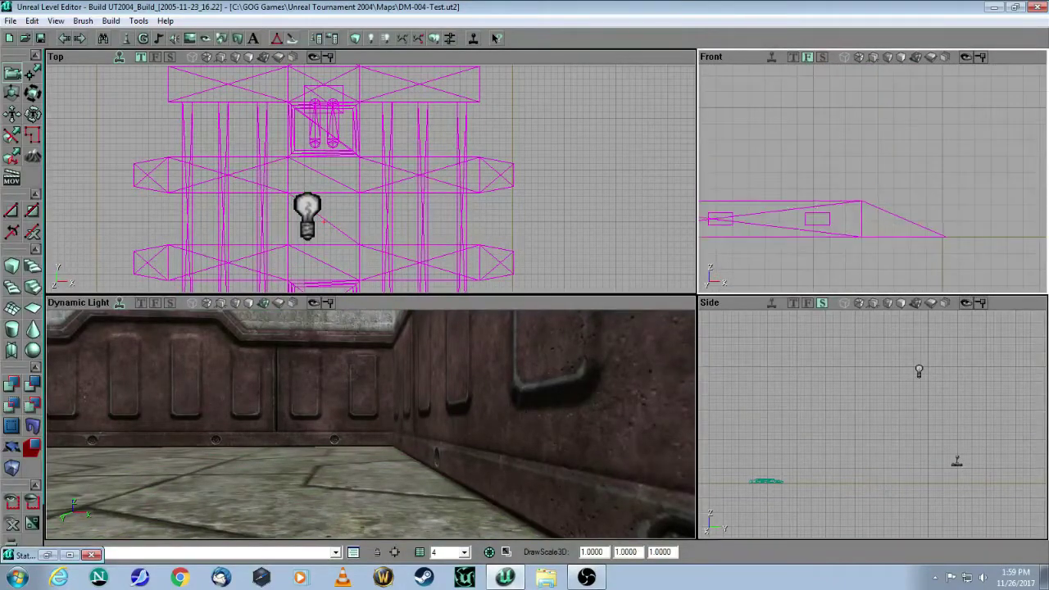
pyautogui.moveTo(483, 353); pyautogui.dragTo(483, 467)
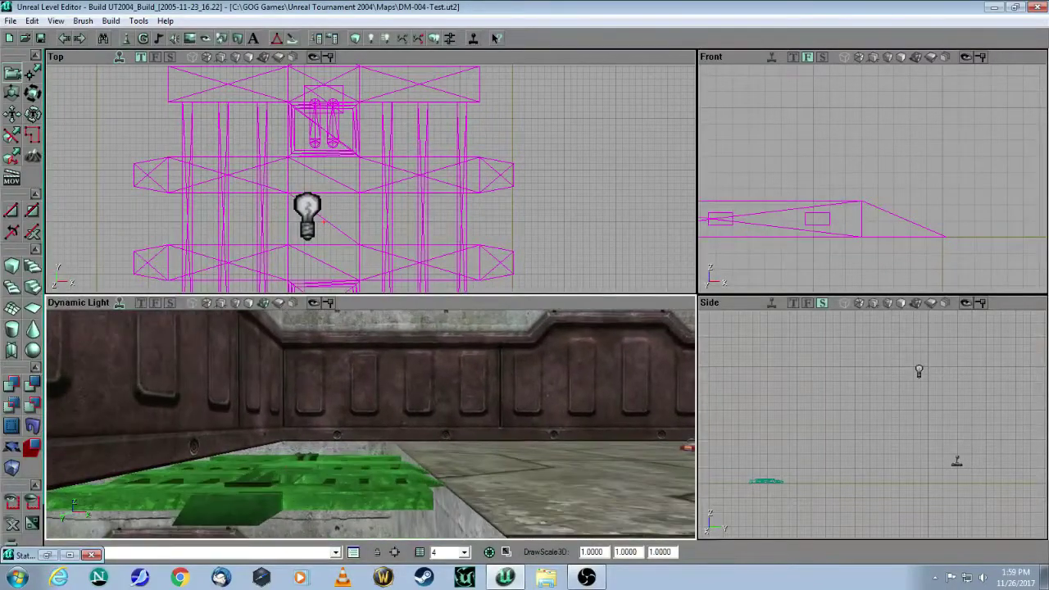
# Return the grate mover to its Key 0 (Base) position and bring it into close view on the floor
pyautogui.rightClick(364, 503)
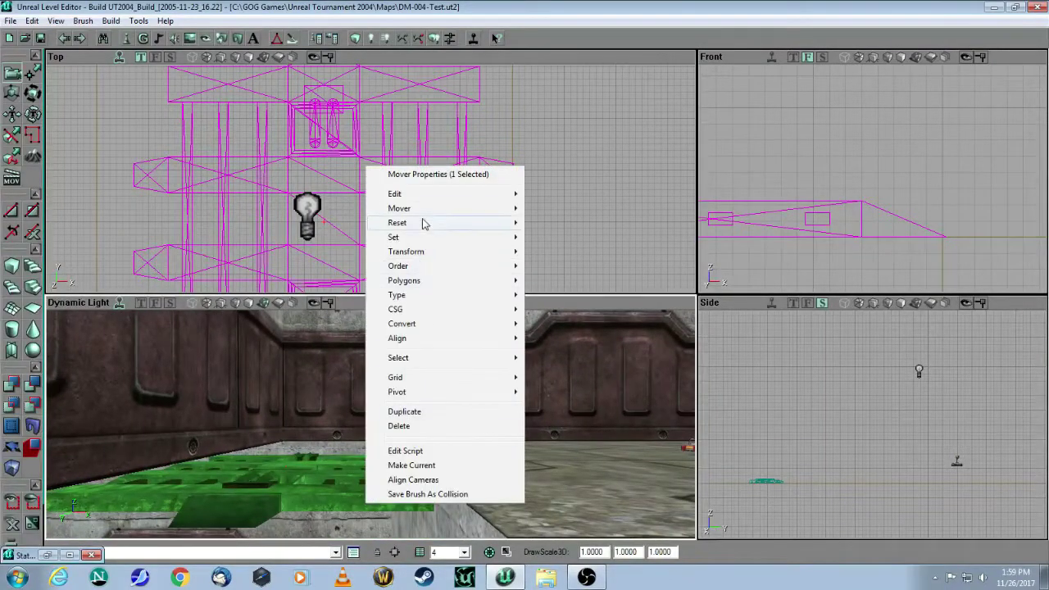
pyautogui.moveTo(426, 214)
pyautogui.click(557, 209)
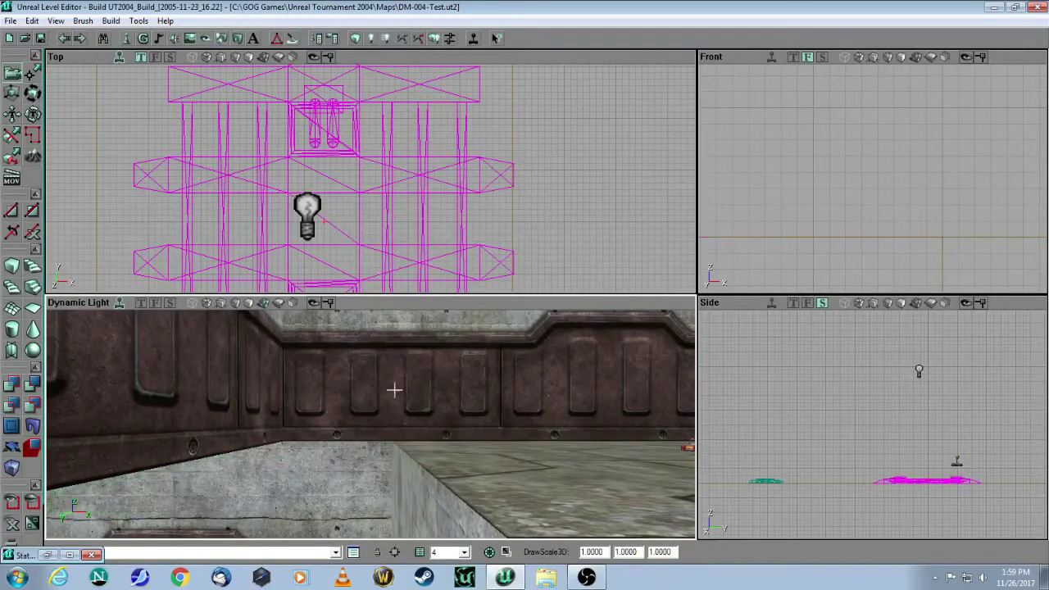
pyautogui.moveTo(370, 425); pyautogui.dragTo(458, 451)
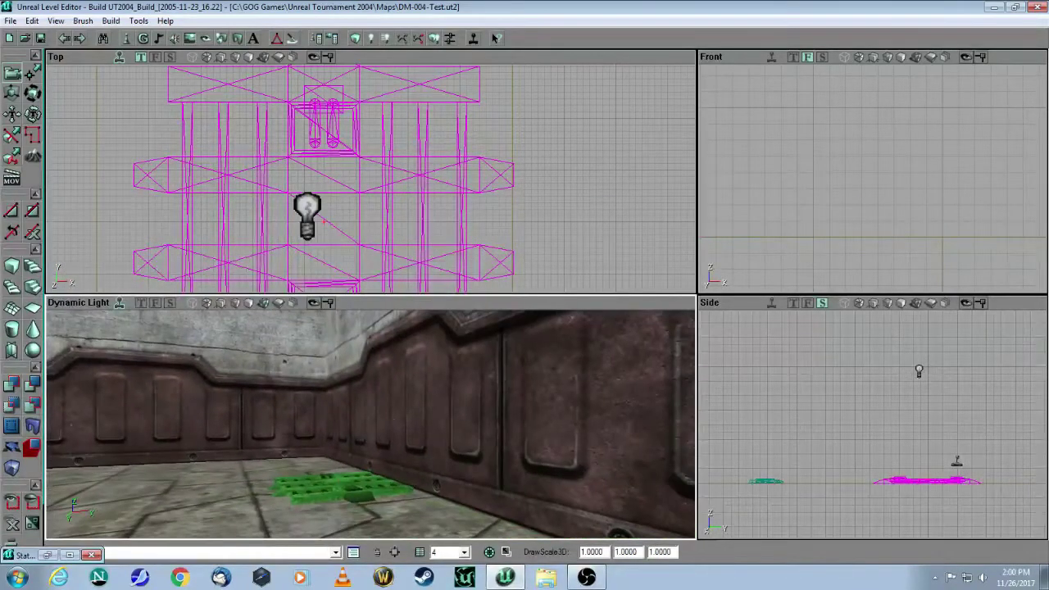
pyautogui.moveTo(366, 394); pyautogui.dragTo(365, 336)
pyautogui.moveTo(309, 464)
pyautogui.mouseDown()
pyautogui.moveTo(309, 432)
pyautogui.moveTo(308, 464)
pyautogui.mouseUp()
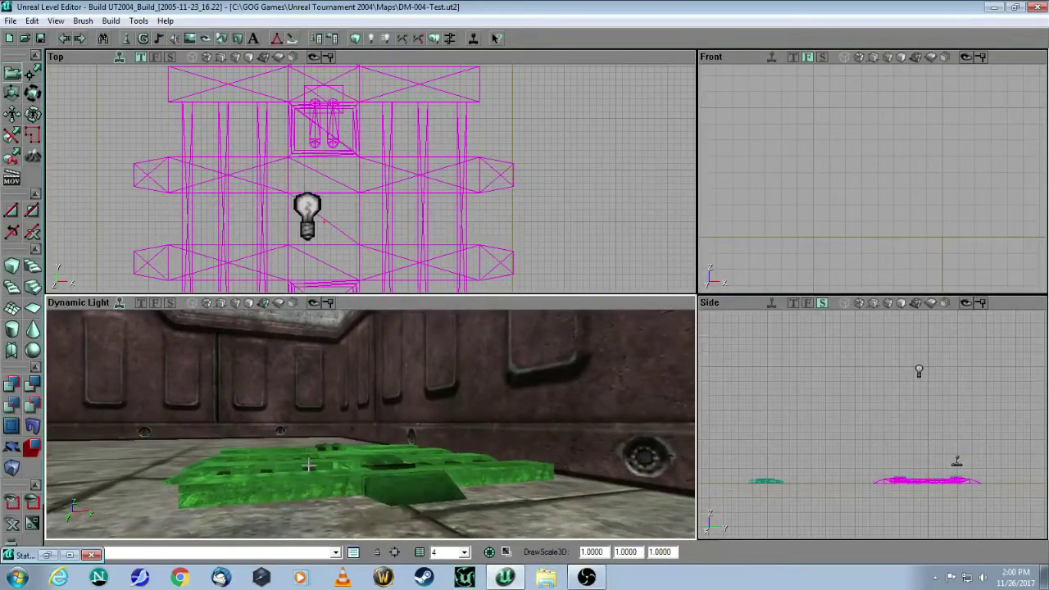
# In the grate mover's Mover properties, set the encroach type to ME_IgnoreWhenEncroach
pyautogui.rightClick(393, 485)
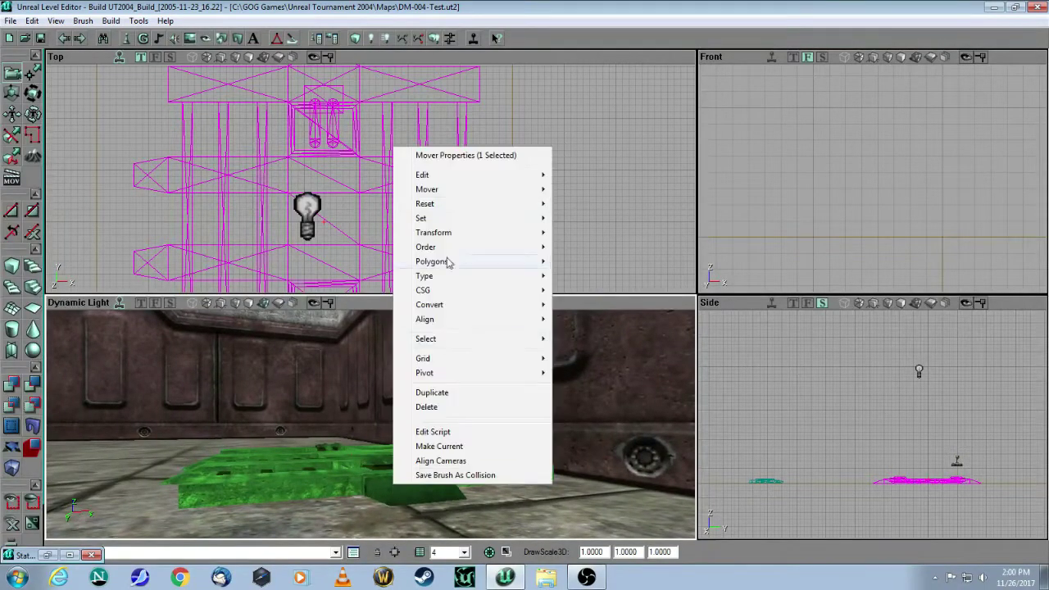
pyautogui.click(465, 159)
pyautogui.moveTo(218, 146); pyautogui.dragTo(690, 174)
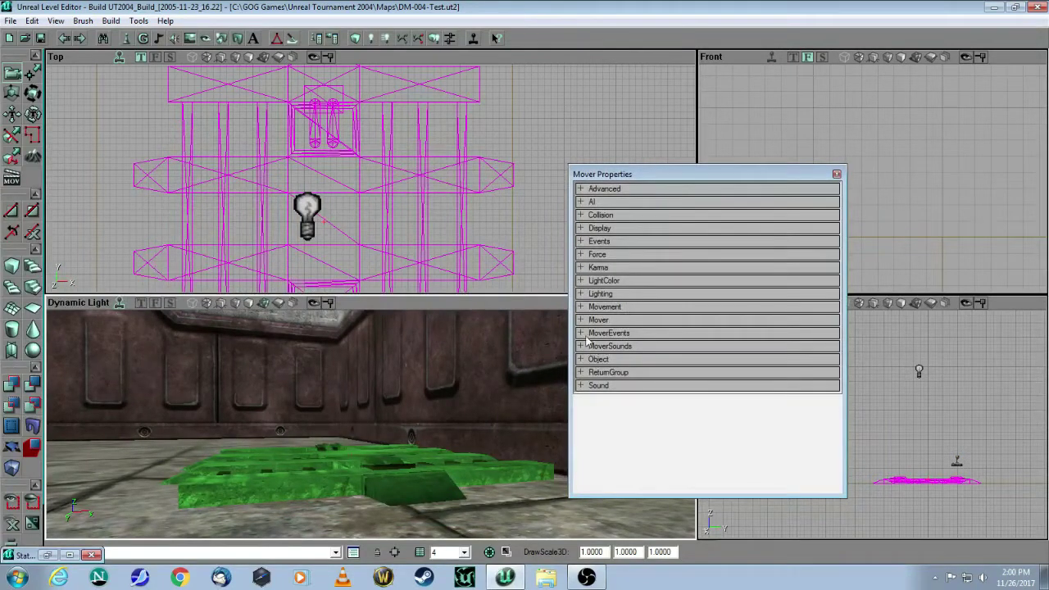
pyautogui.click(580, 320)
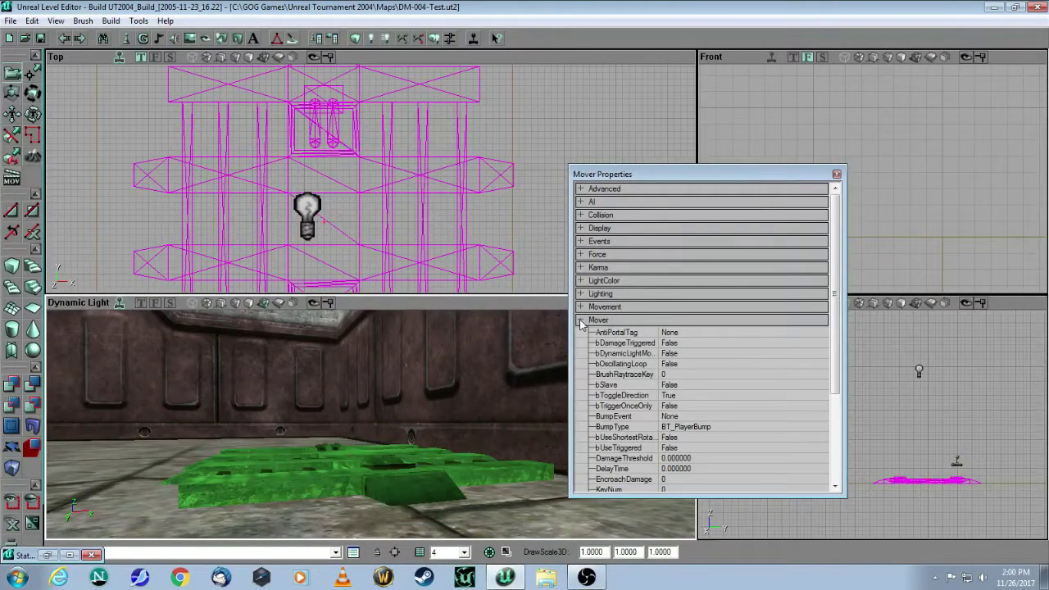
pyautogui.scroll(-3, 828, 365)
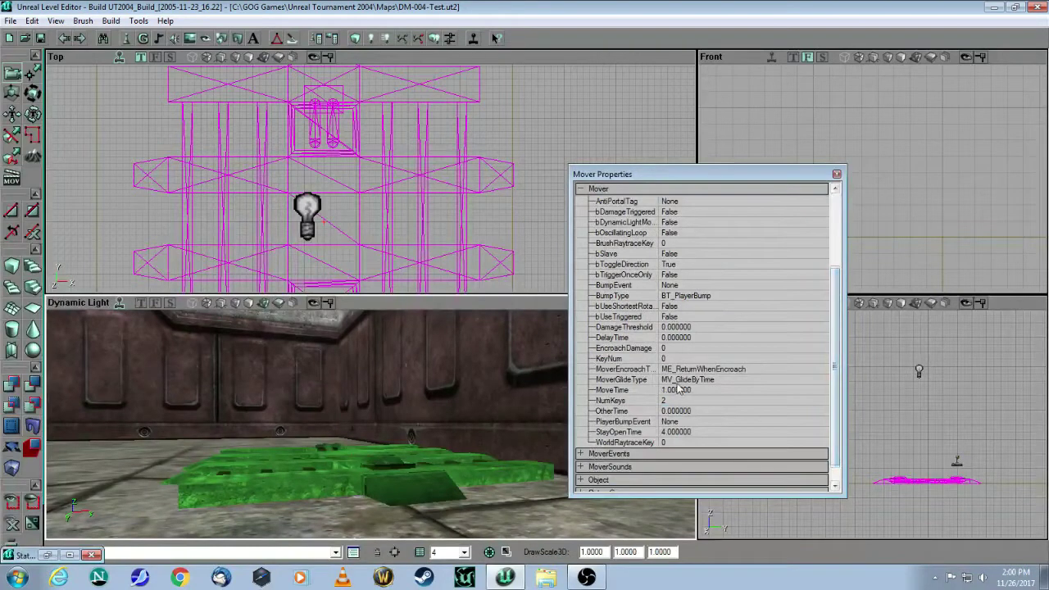
pyautogui.click(765, 368)
pyautogui.click(820, 369)
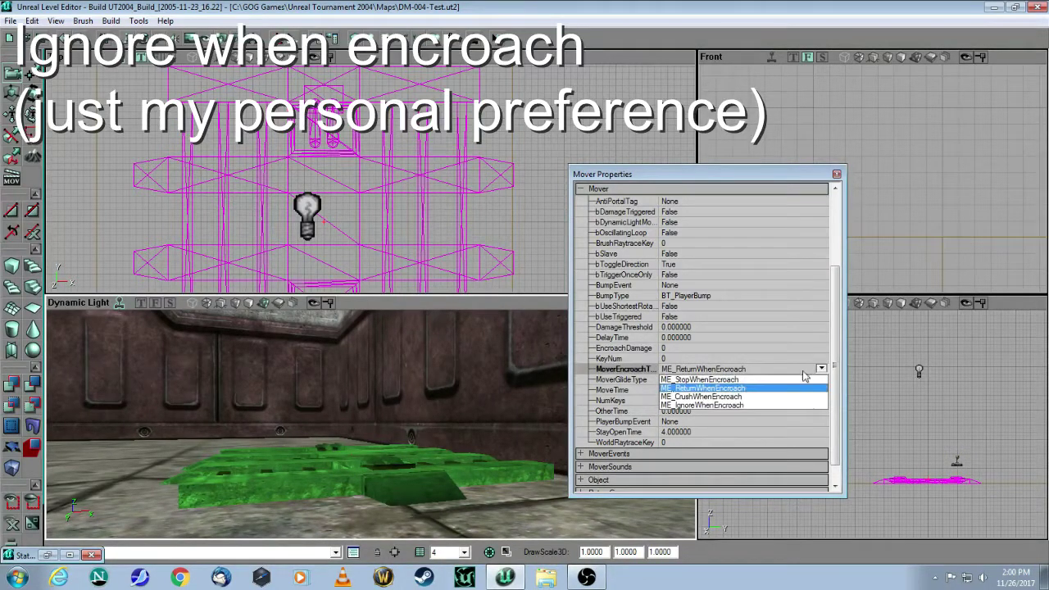
pyautogui.click(721, 404)
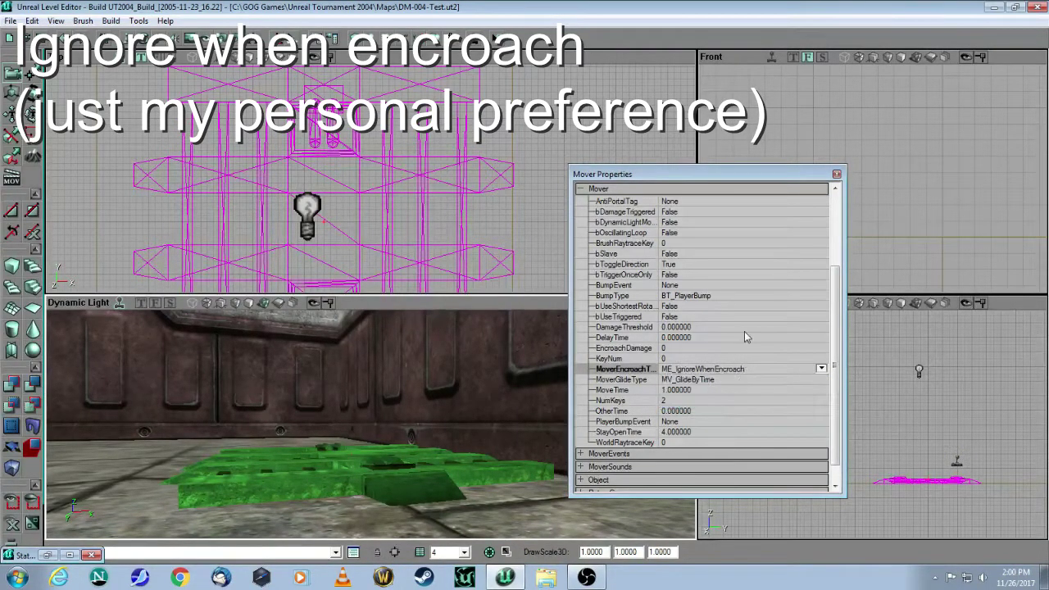
# Set the mover's StayOpenTime to 2 and its DelayTime to .5
pyautogui.click(715, 390)
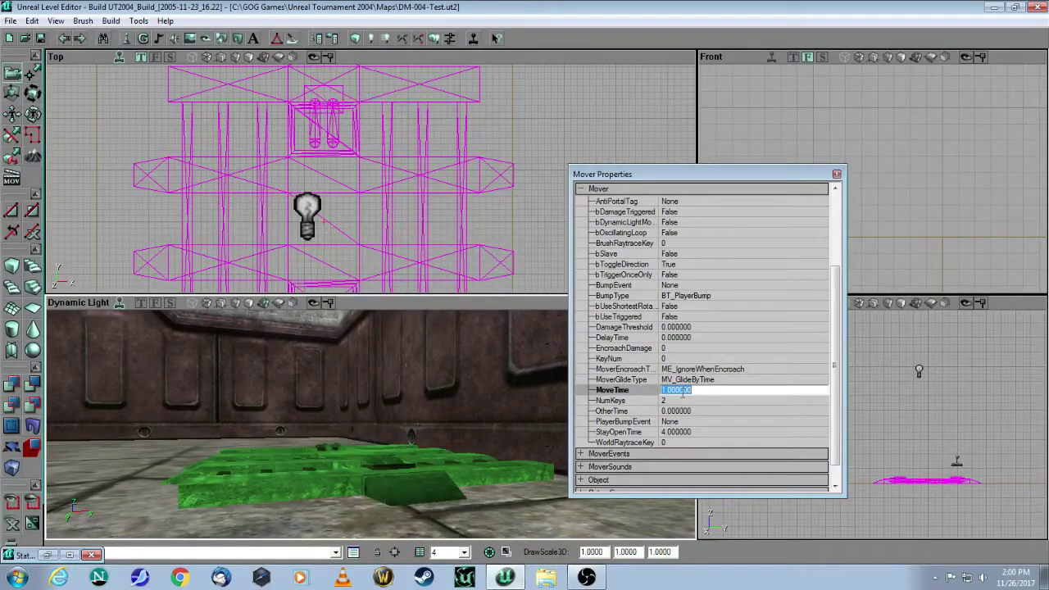
pyautogui.click(724, 401)
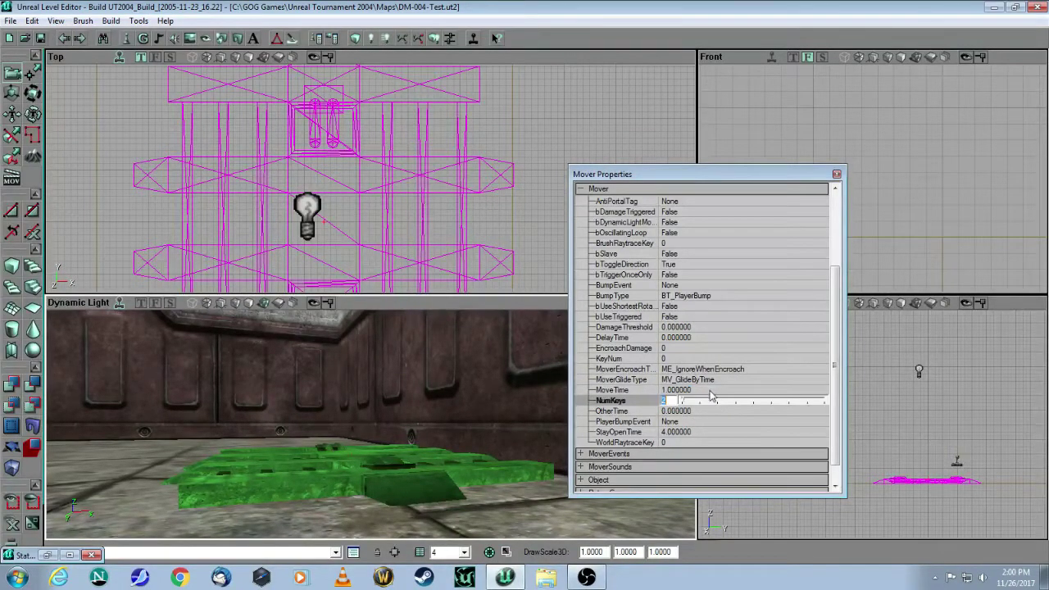
pyautogui.click(713, 432)
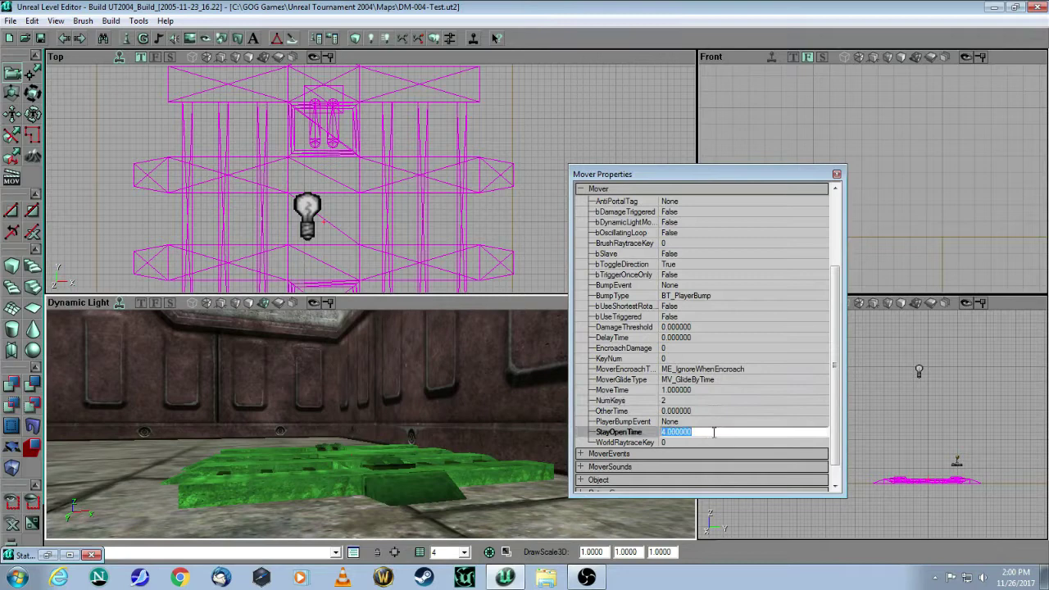
pyautogui.write('2')
pyautogui.click(738, 411)
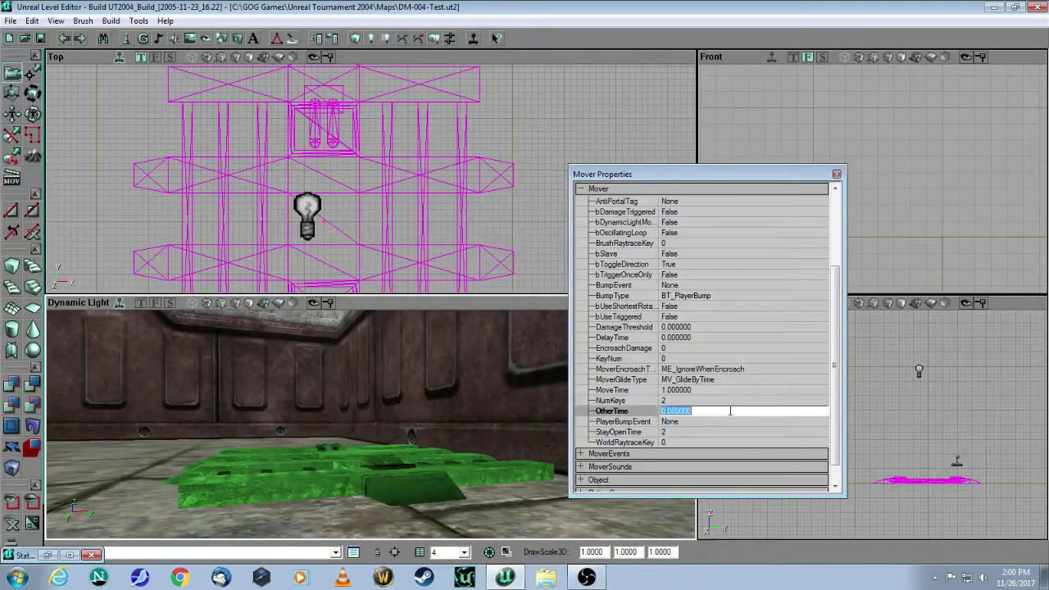
pyautogui.click(683, 337)
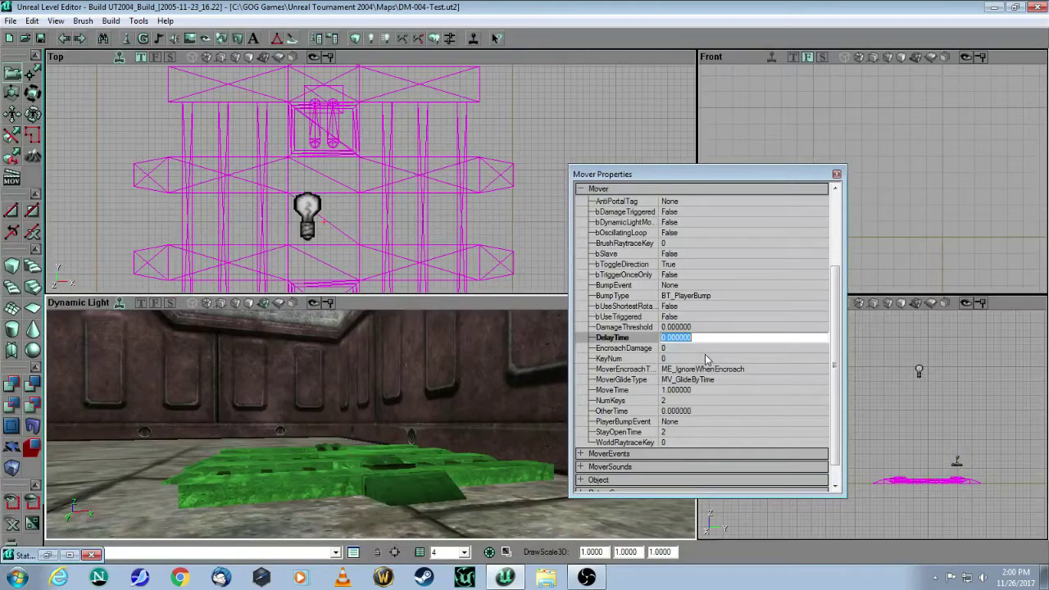
pyautogui.write('.5')
pyautogui.click(725, 296)
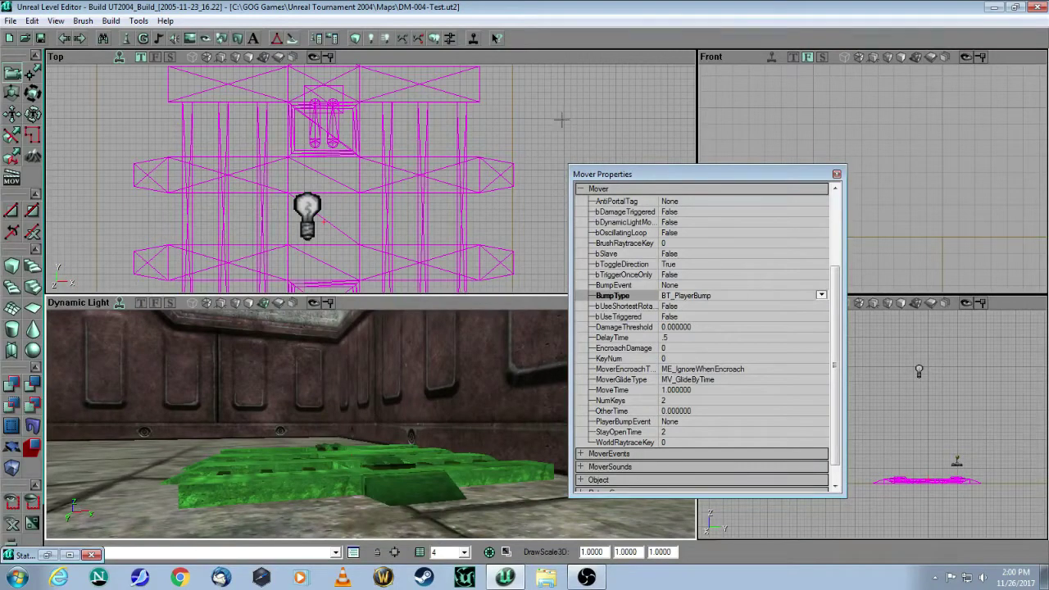
# Load the SlaughterSounds.uax package into the sound browser
pyautogui.click(174, 39)
pyautogui.moveTo(672, 107); pyautogui.dragTo(187, 126)
pyautogui.click(94, 141)
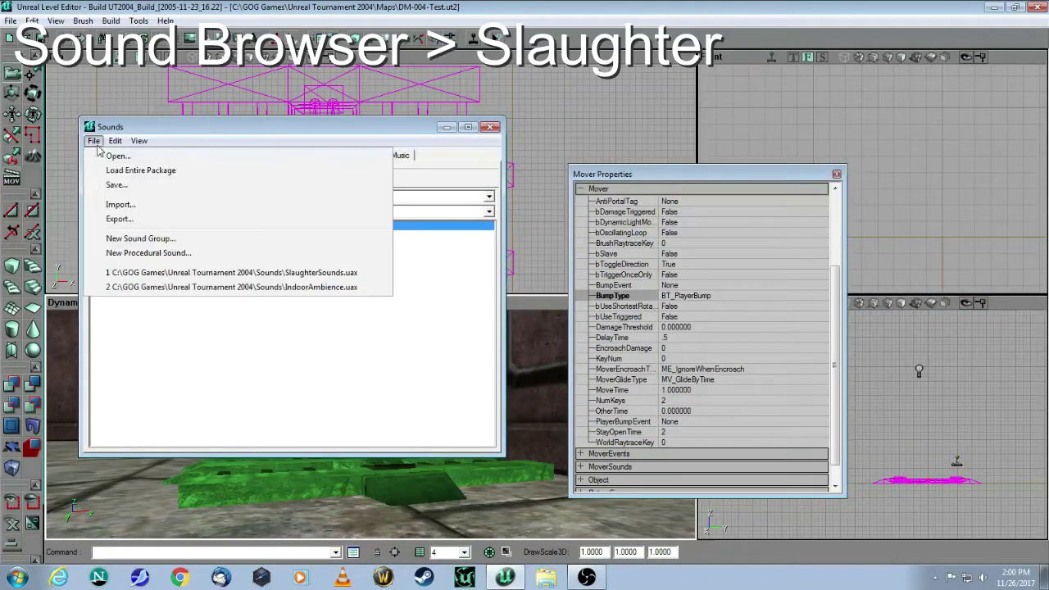
pyautogui.click(98, 155)
pyautogui.click(262, 393)
pyautogui.scroll(-6, 262, 391)
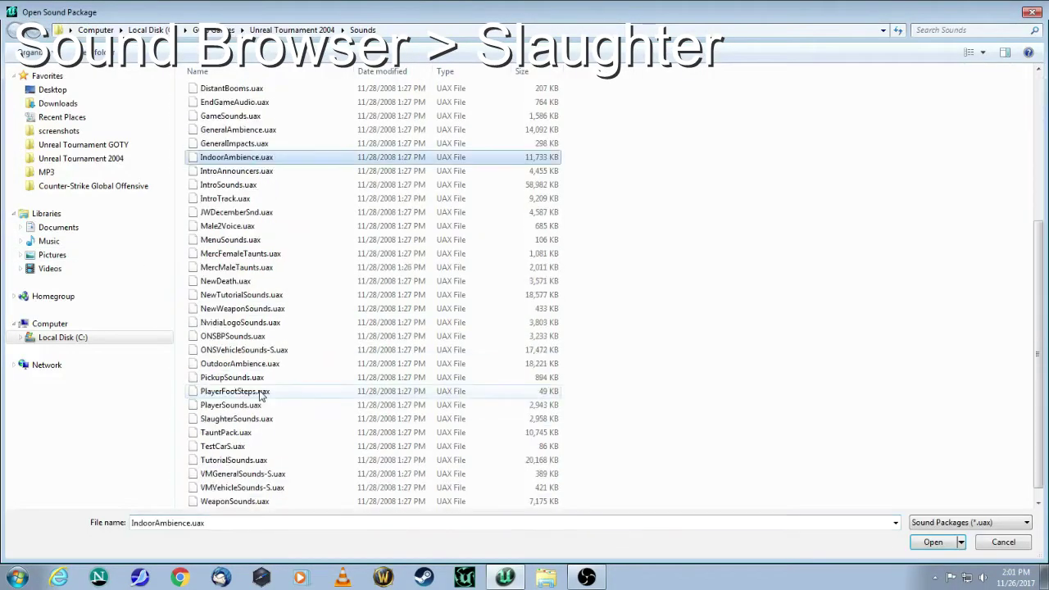
pyautogui.click(222, 406)
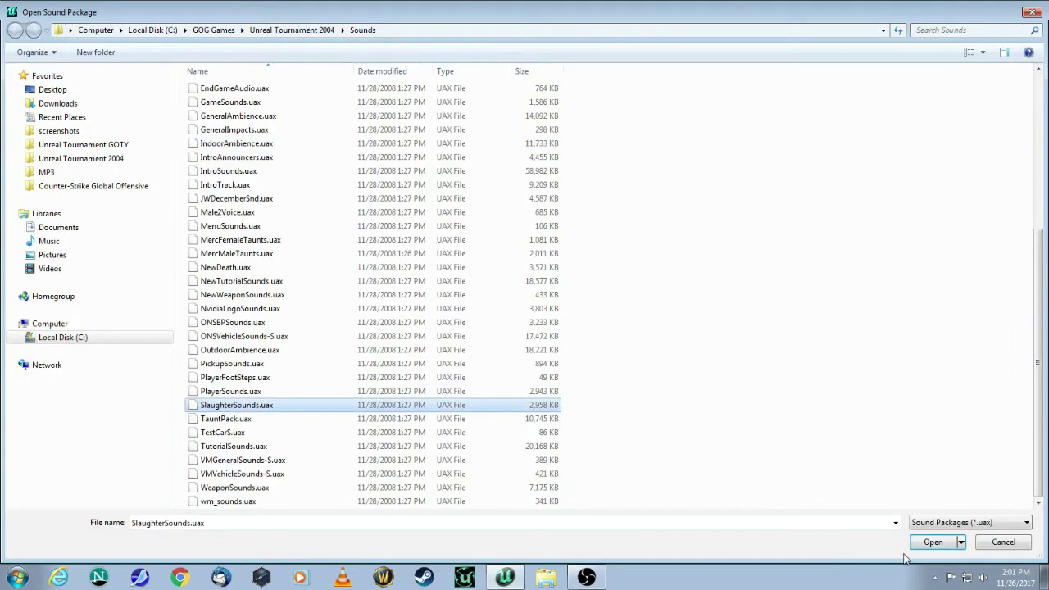
pyautogui.click(933, 542)
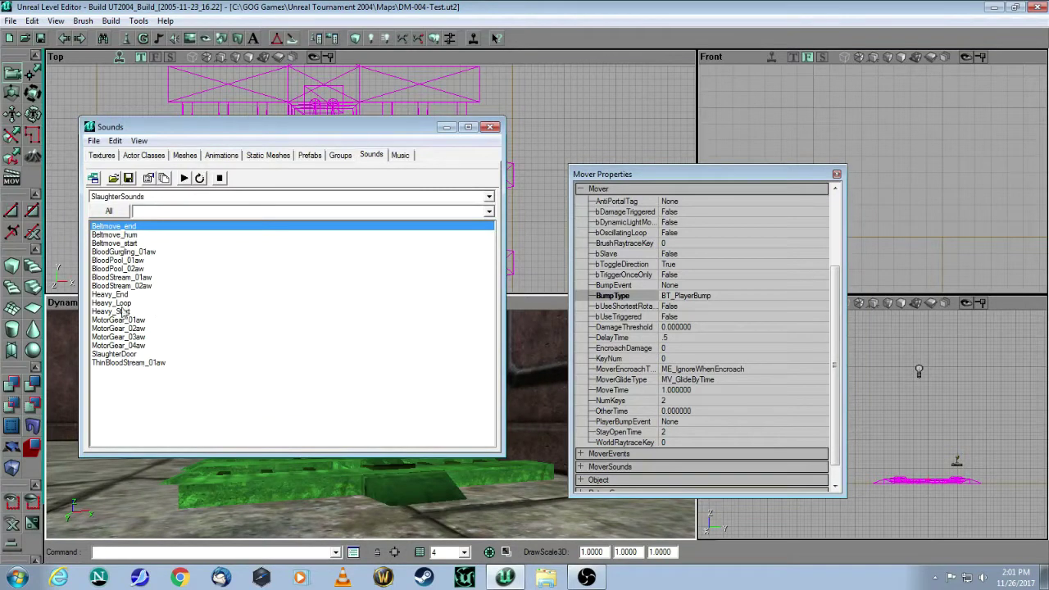
# Assign Beltmove_hum from the SlaughterSounds Machinery group as the mover's MoveAmbientSound
pyautogui.click(164, 212)
pyautogui.click(160, 234)
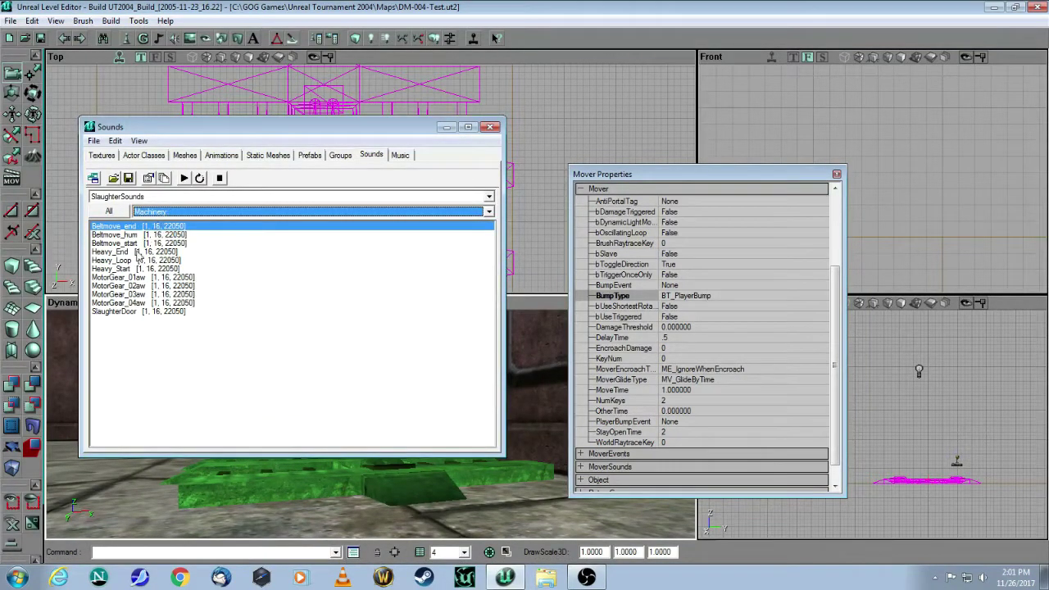
pyautogui.click(135, 235)
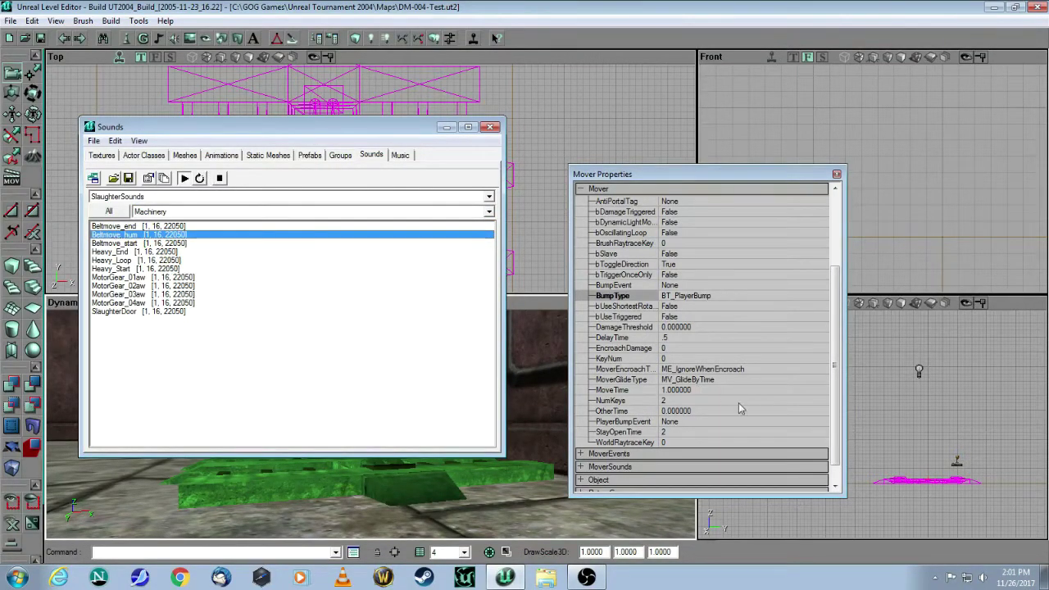
pyautogui.moveTo(836, 364); pyautogui.dragTo(828, 440)
pyautogui.click(580, 443)
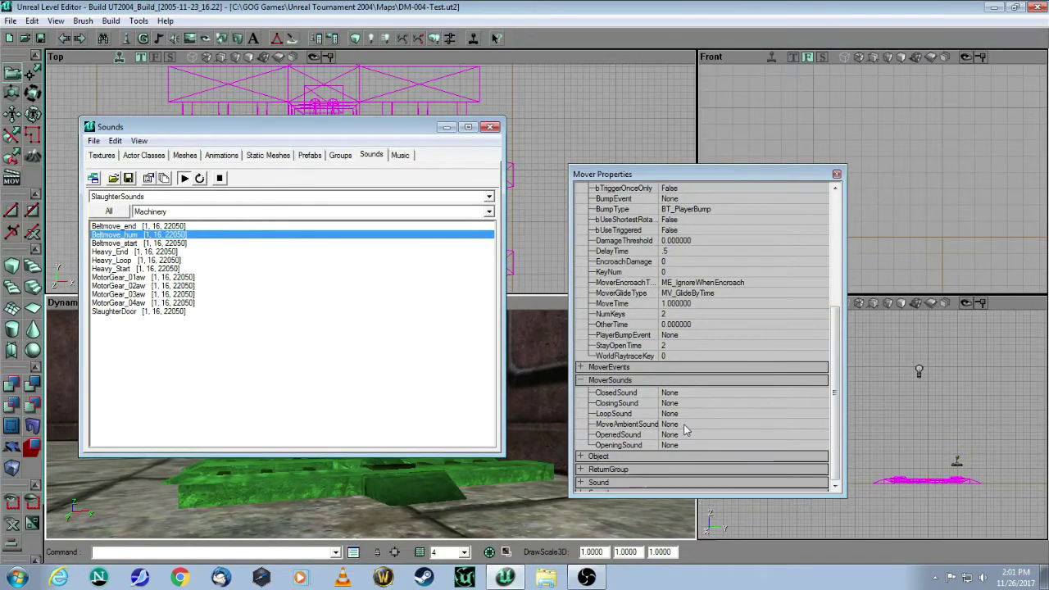
pyautogui.click(685, 426)
pyautogui.click(810, 423)
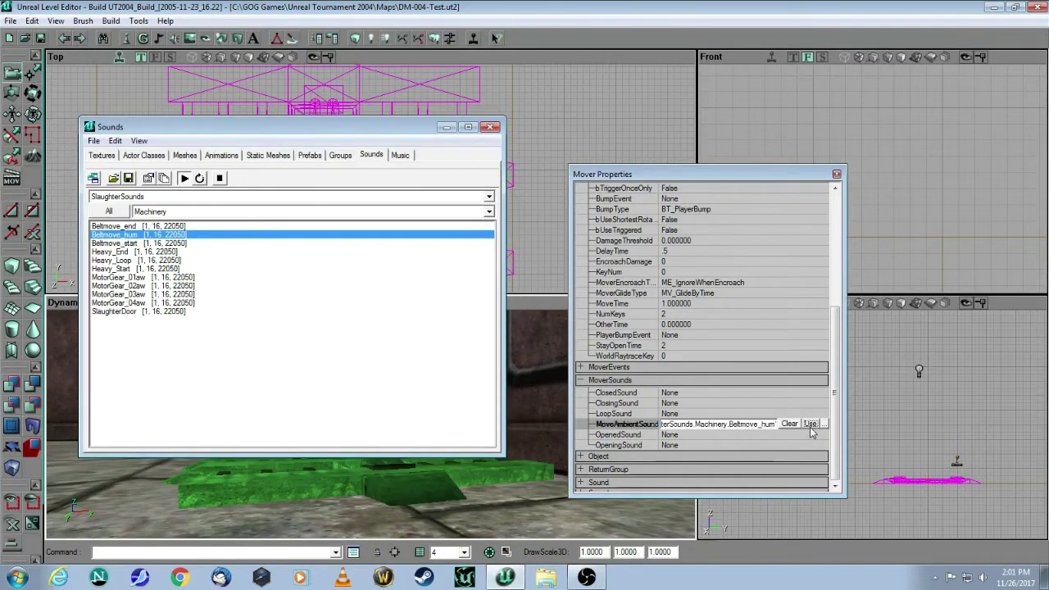
# Assign the Beltmove_end sound as the mover's ClosedSound
pyautogui.click(733, 403)
pyautogui.click(119, 226)
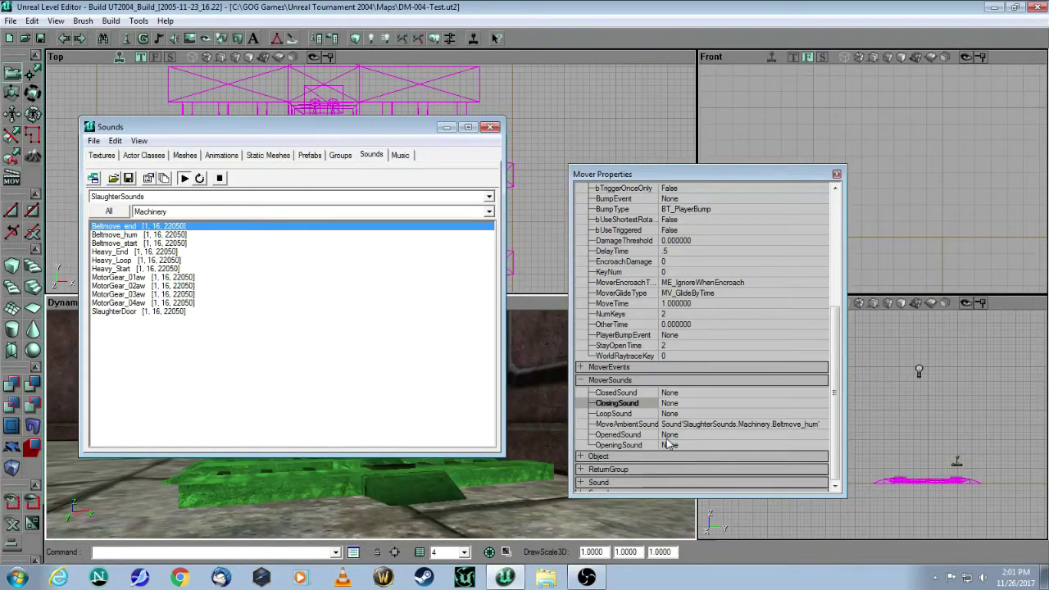
pyautogui.click(696, 393)
pyautogui.click(809, 392)
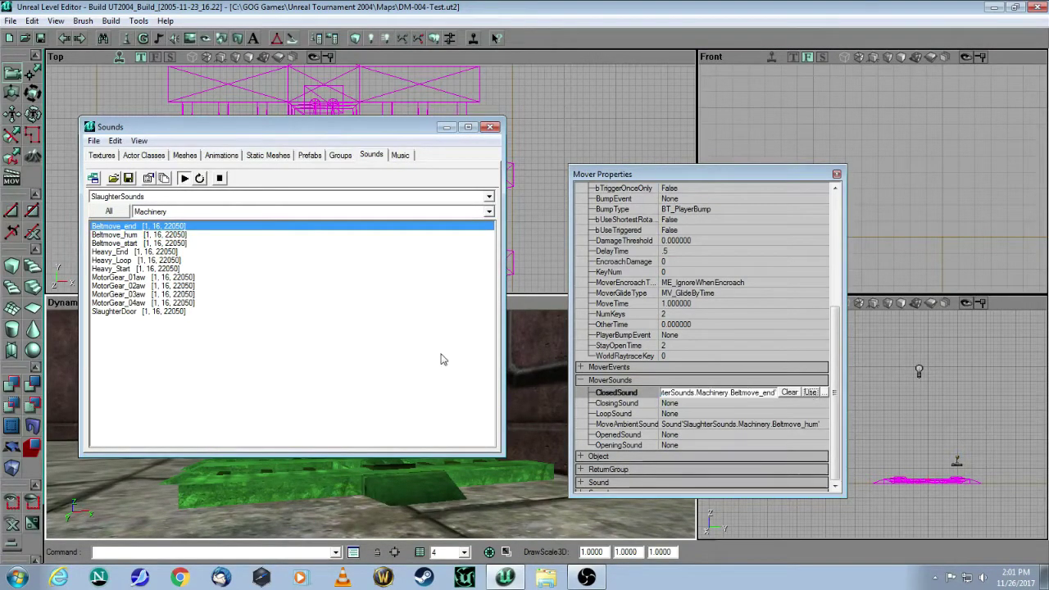
# Assign Beltmove_start as the mover's OpeningSound, and close the mover properties and the sound browser
pyautogui.click(135, 244)
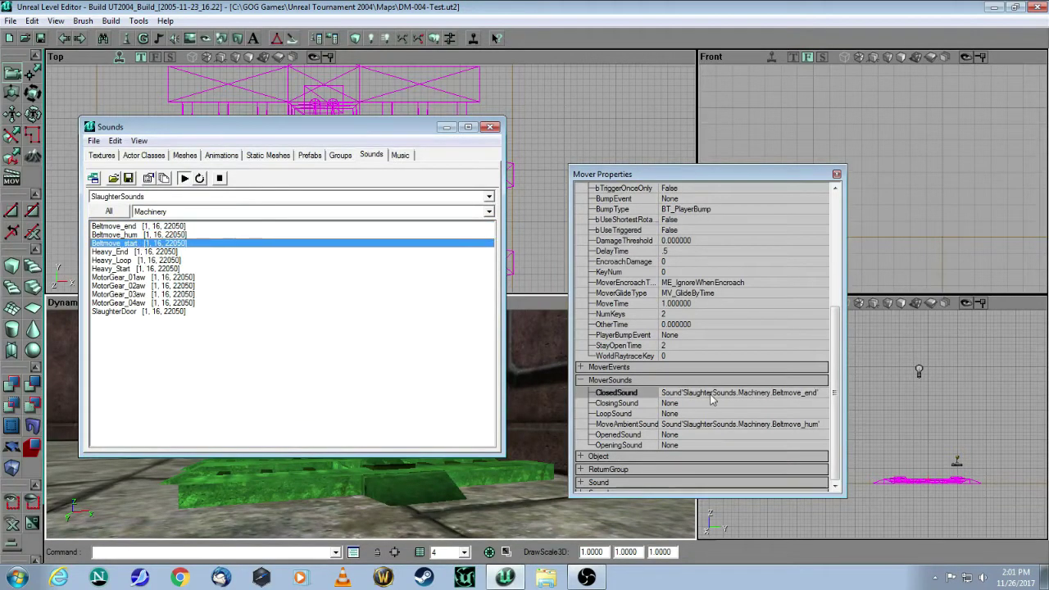
pyautogui.click(688, 445)
pyautogui.click(809, 444)
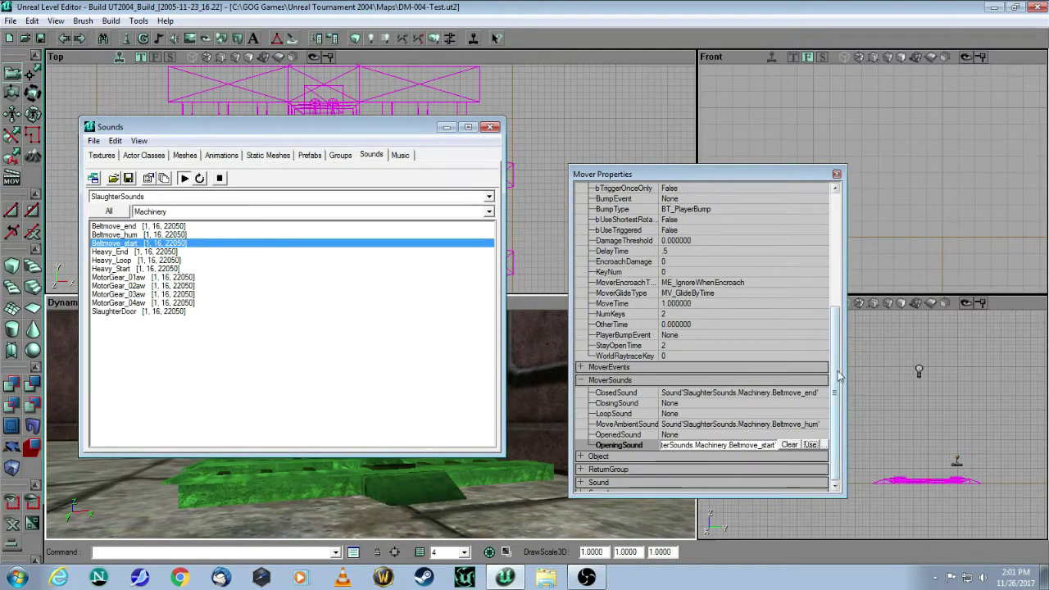
pyautogui.scroll(10, 839, 376)
pyautogui.click(836, 174)
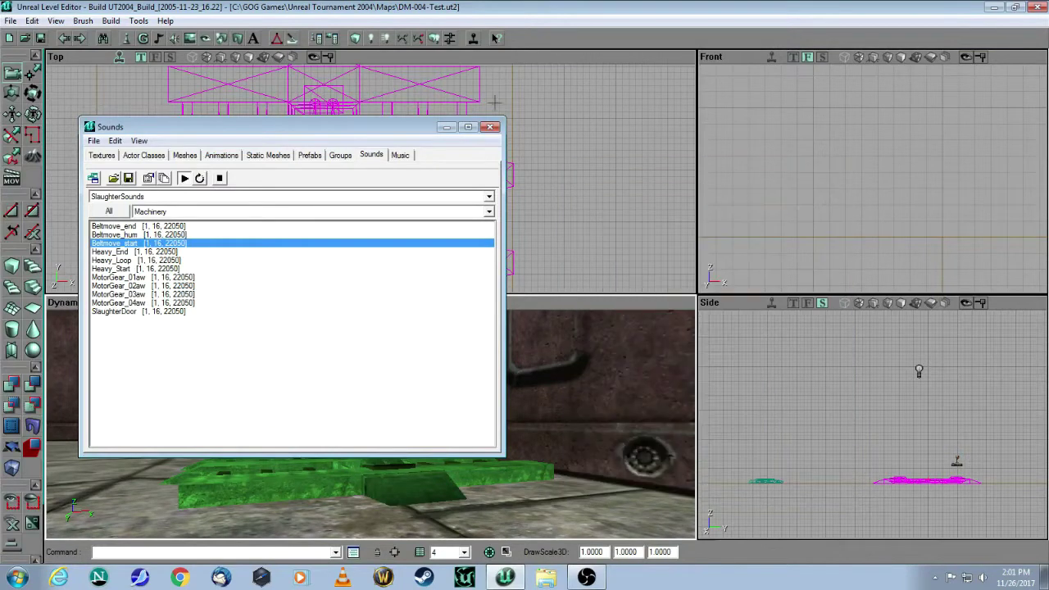
pyautogui.click(490, 127)
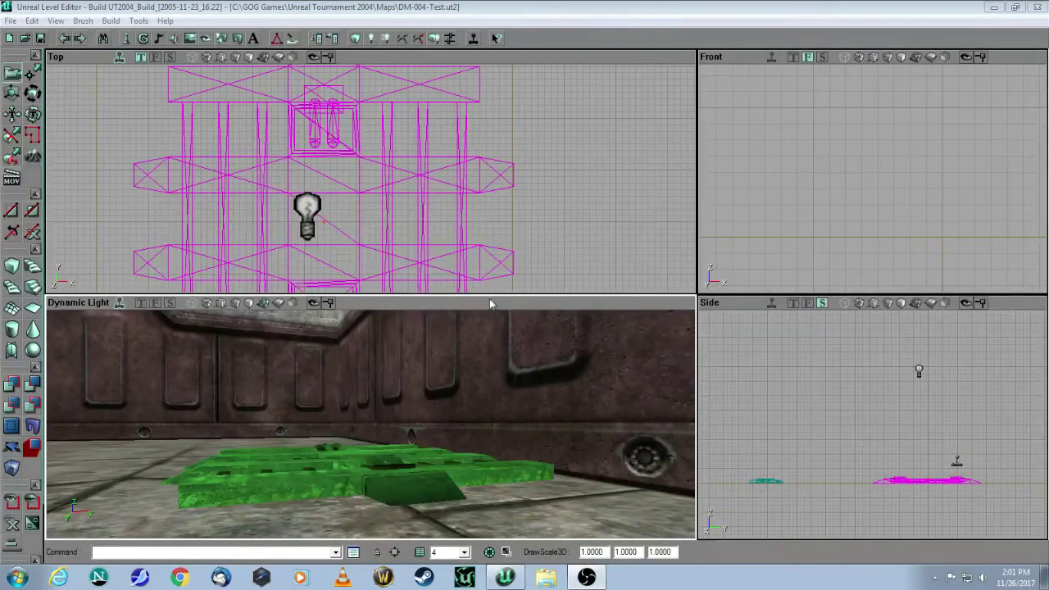
# Play-test the map, ride the lift up and down to check its movement and sounds, and exit the game
pyautogui.click(591, 226)
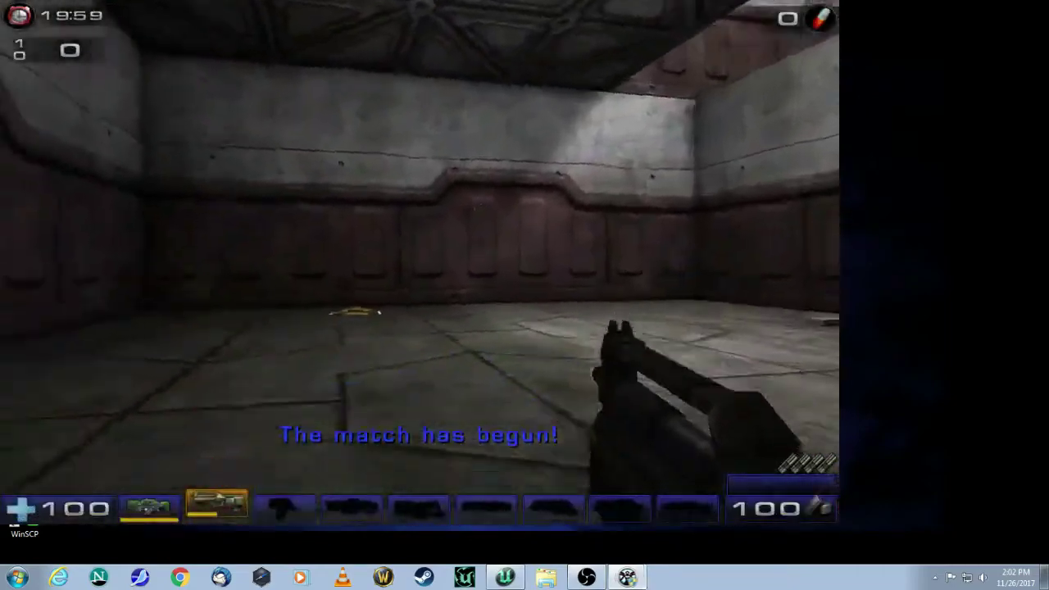
pyautogui.press('w')
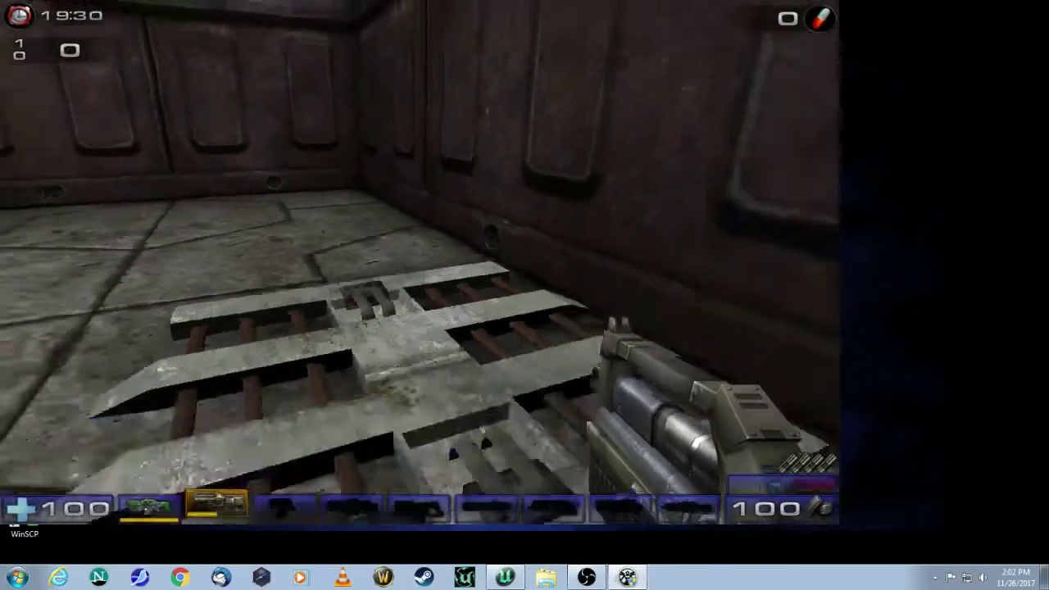
pyautogui.press('s')
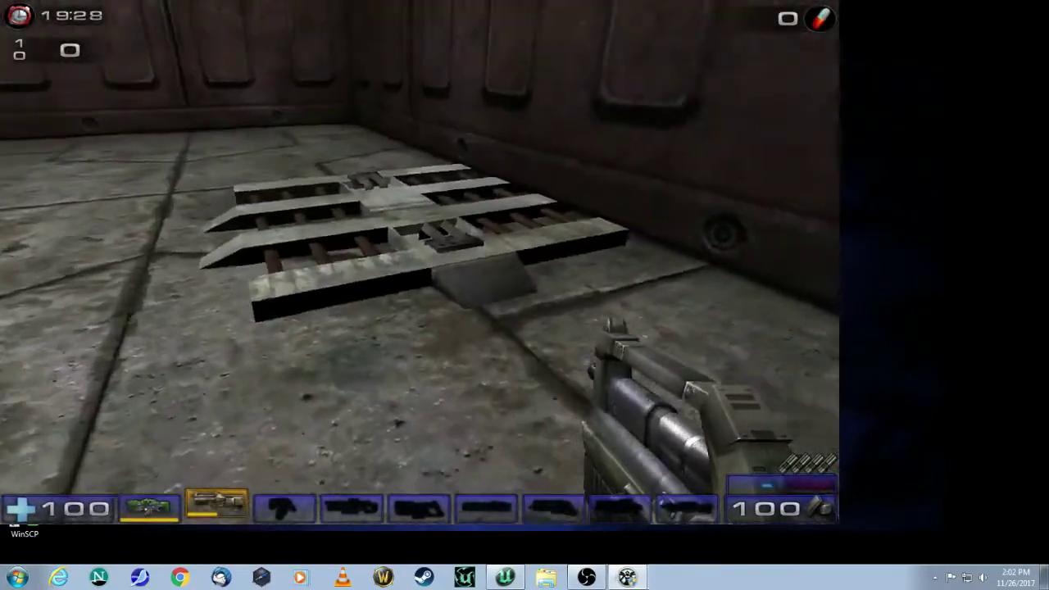
pyautogui.press('s')
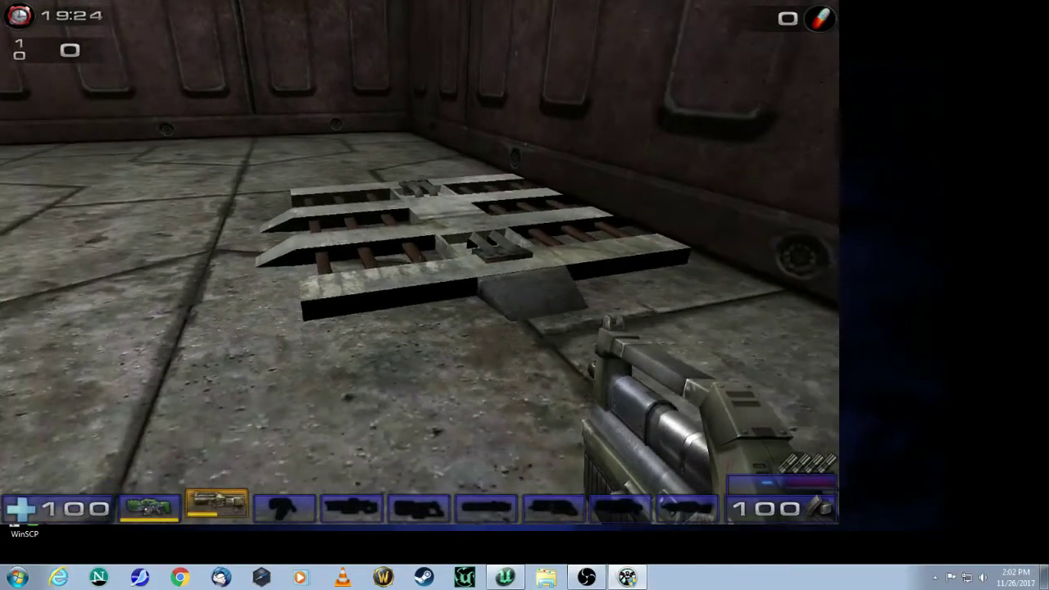
pyautogui.press('w')
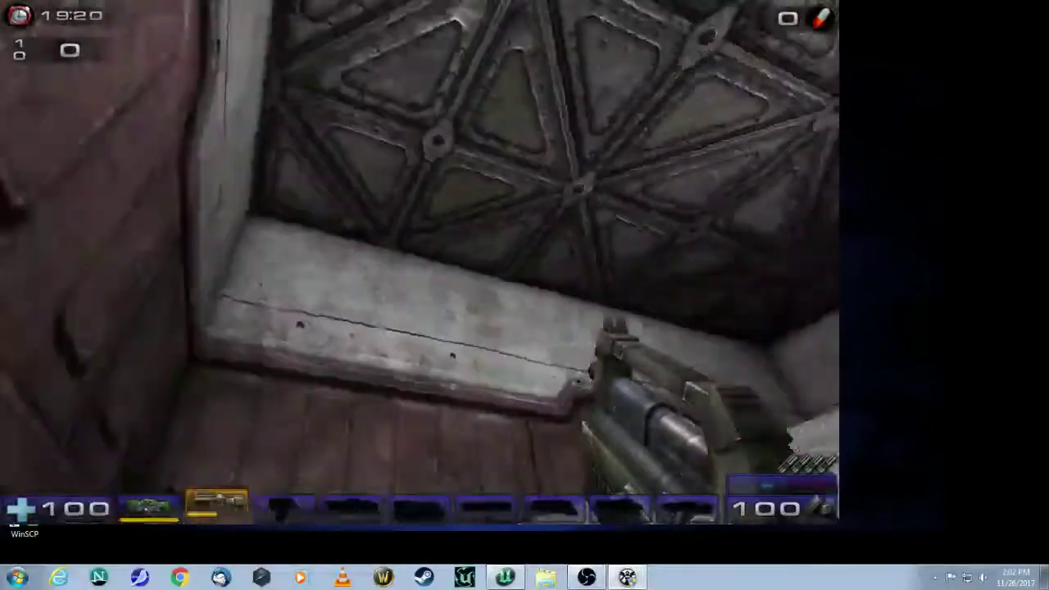
pyautogui.press('Escape')
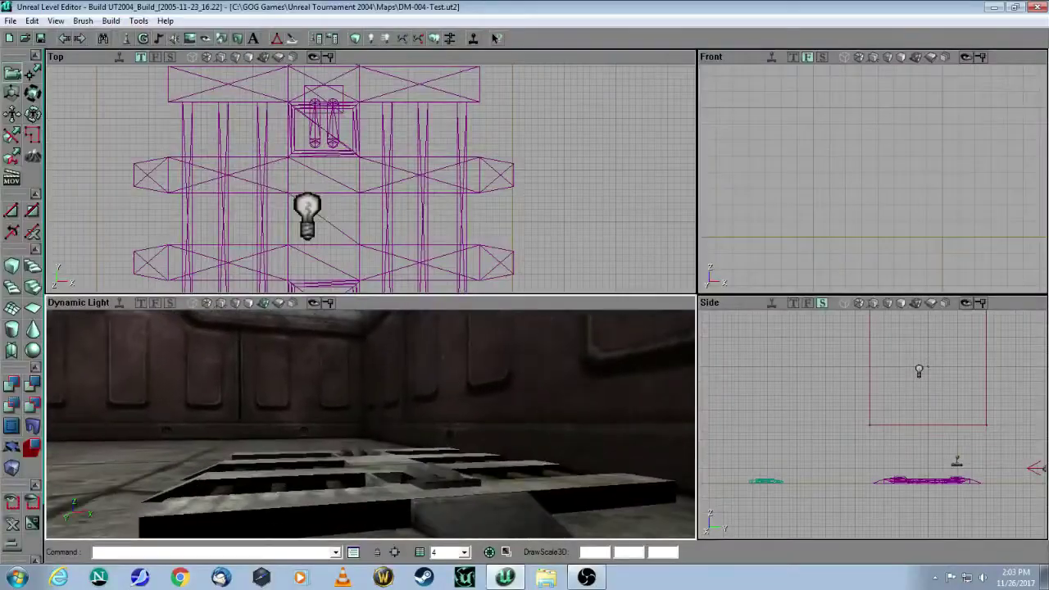
# Set bDynamicLightMover to True in the grate mover's Mover properties and close the properties
pyautogui.click(380, 477)
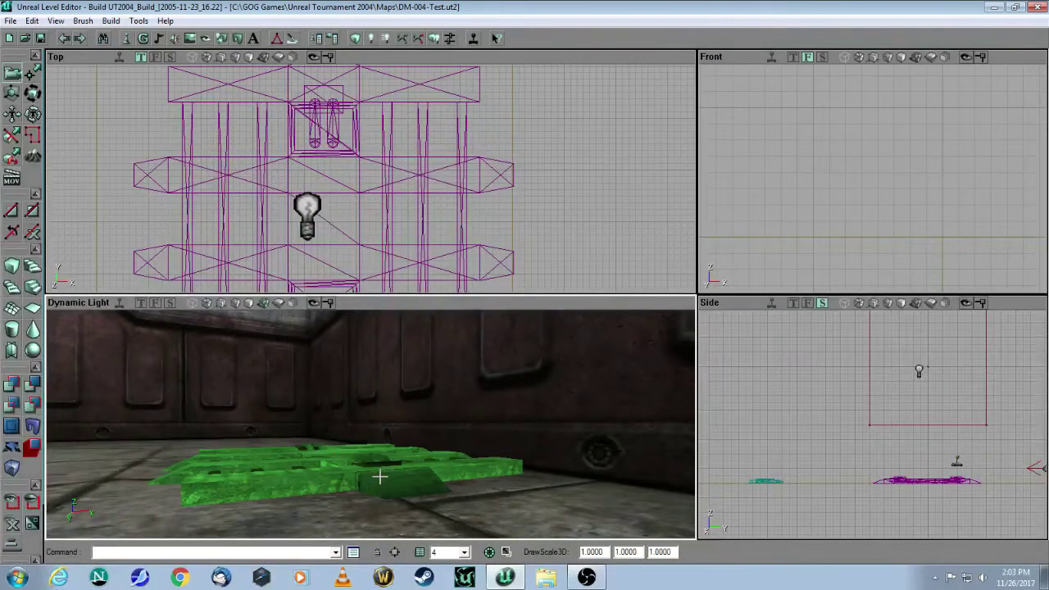
pyautogui.rightClick(379, 477)
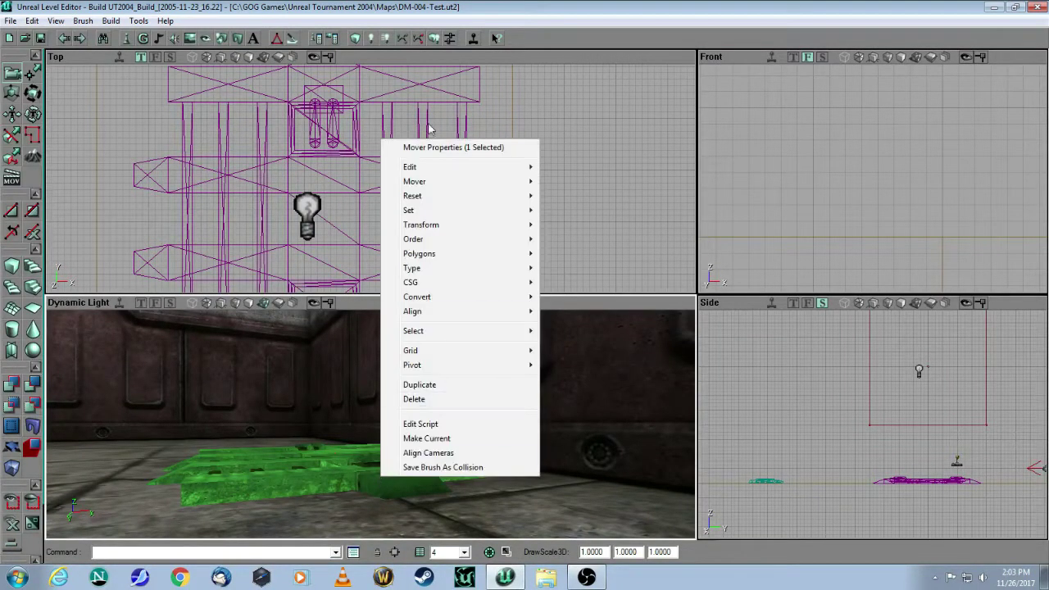
pyautogui.click(428, 146)
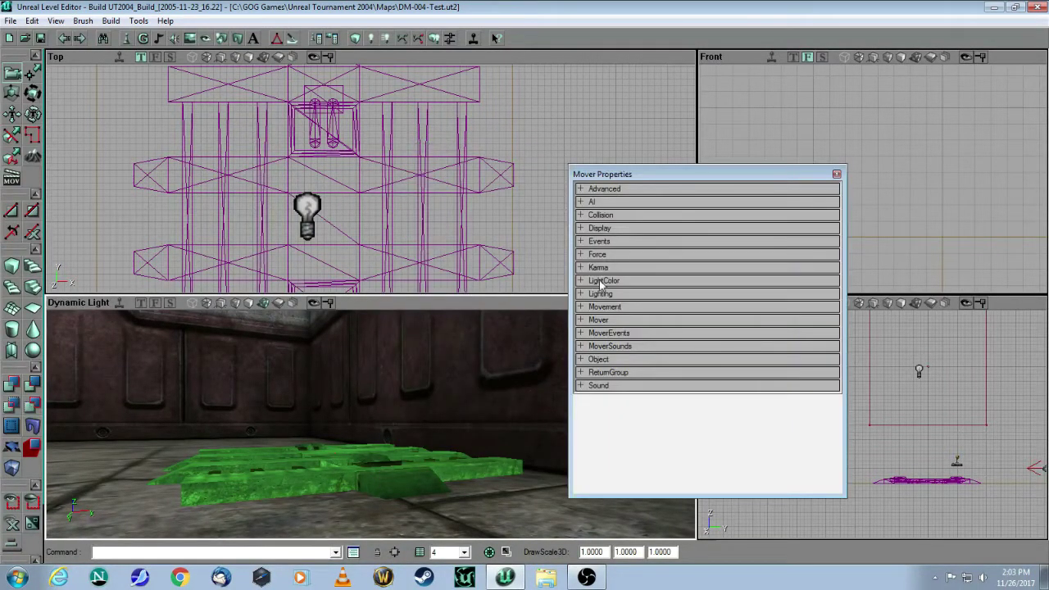
pyautogui.click(580, 320)
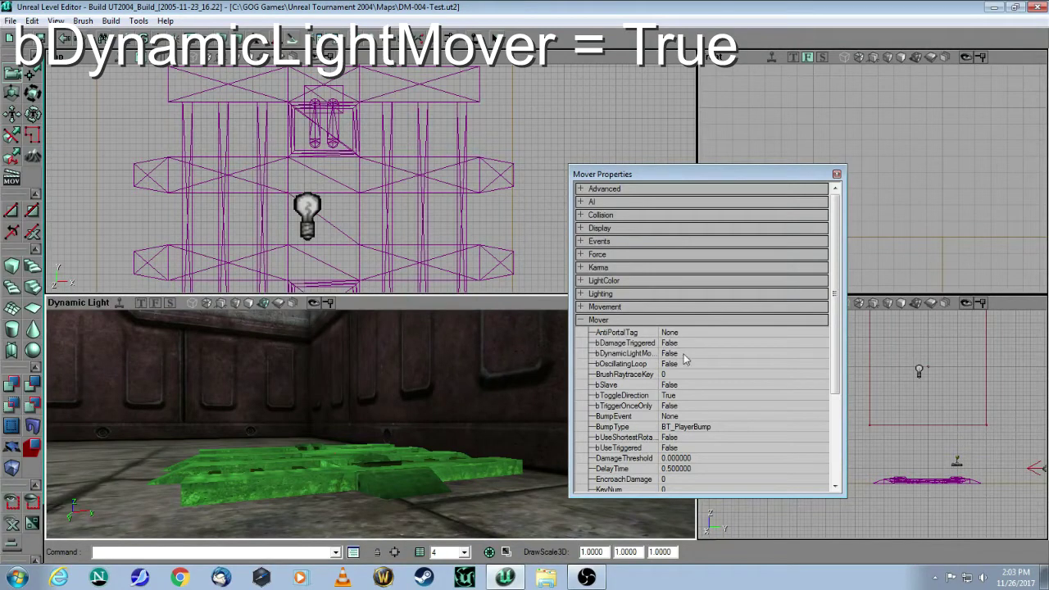
pyautogui.click(686, 354)
pyautogui.click(820, 352)
pyautogui.click(768, 372)
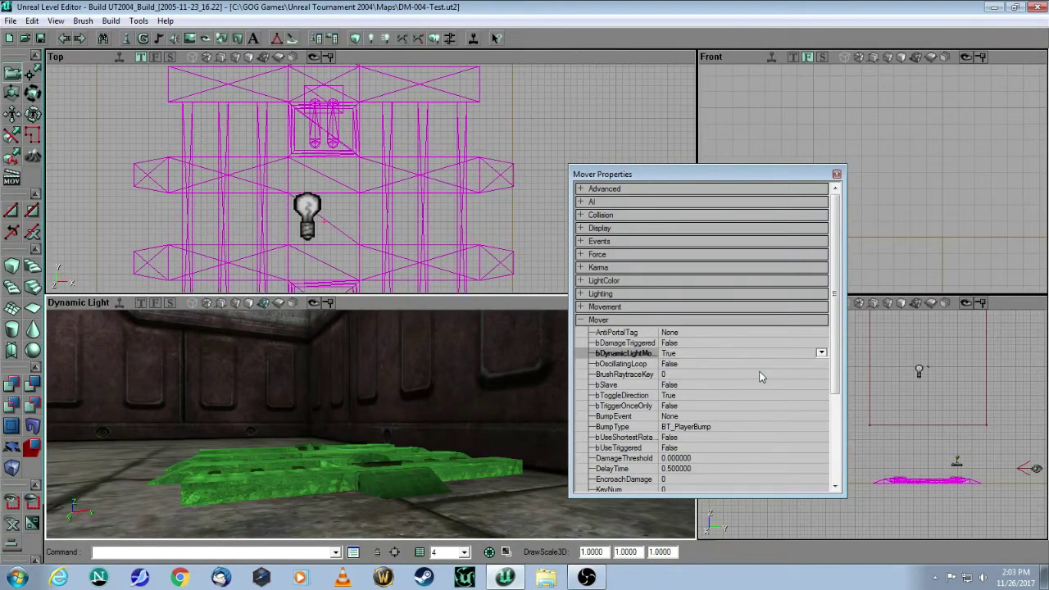
pyautogui.click(759, 375)
pyautogui.click(837, 173)
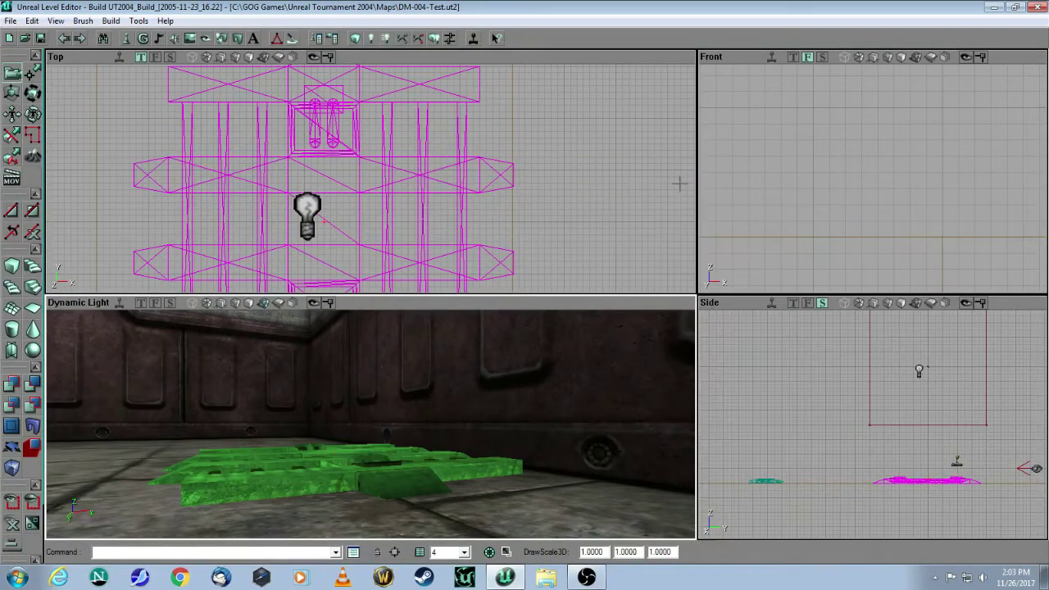
# Rebuild the level and play-test the map, riding the lift to check its lighting while it moves
pyautogui.click(435, 39)
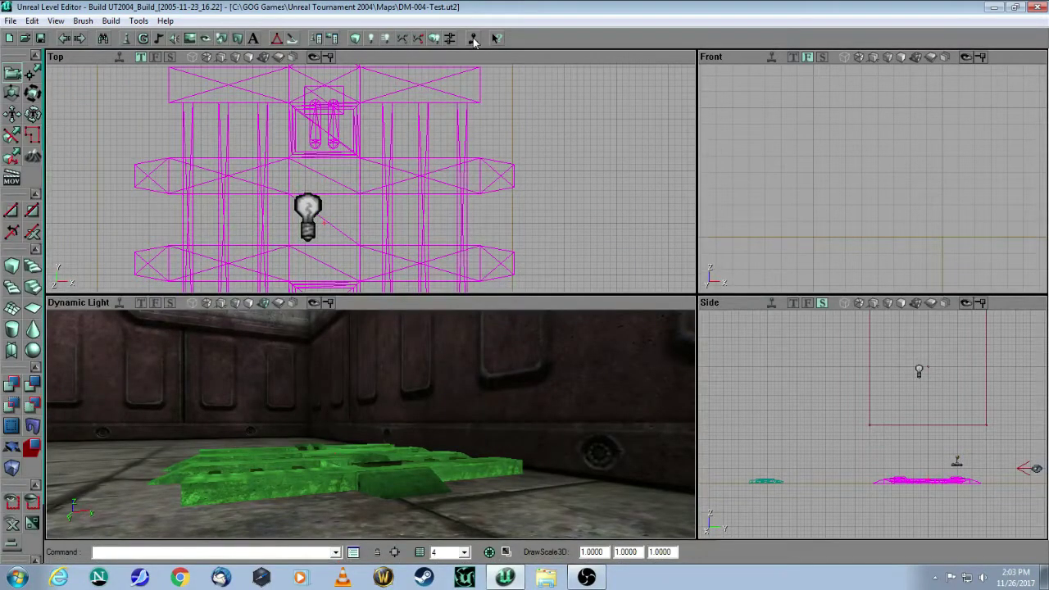
pyautogui.click(473, 39)
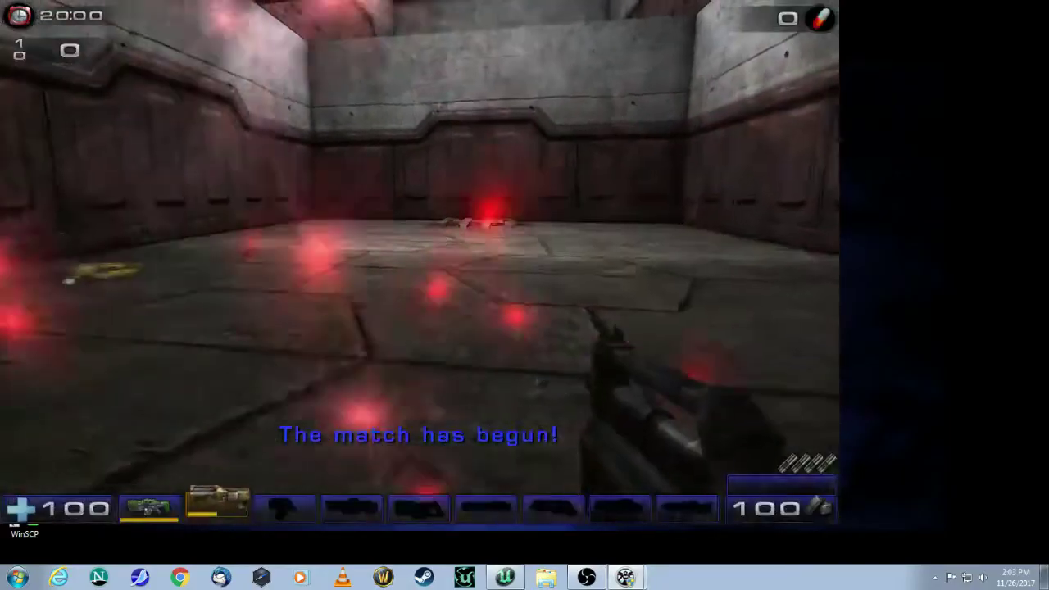
pyautogui.press('w')
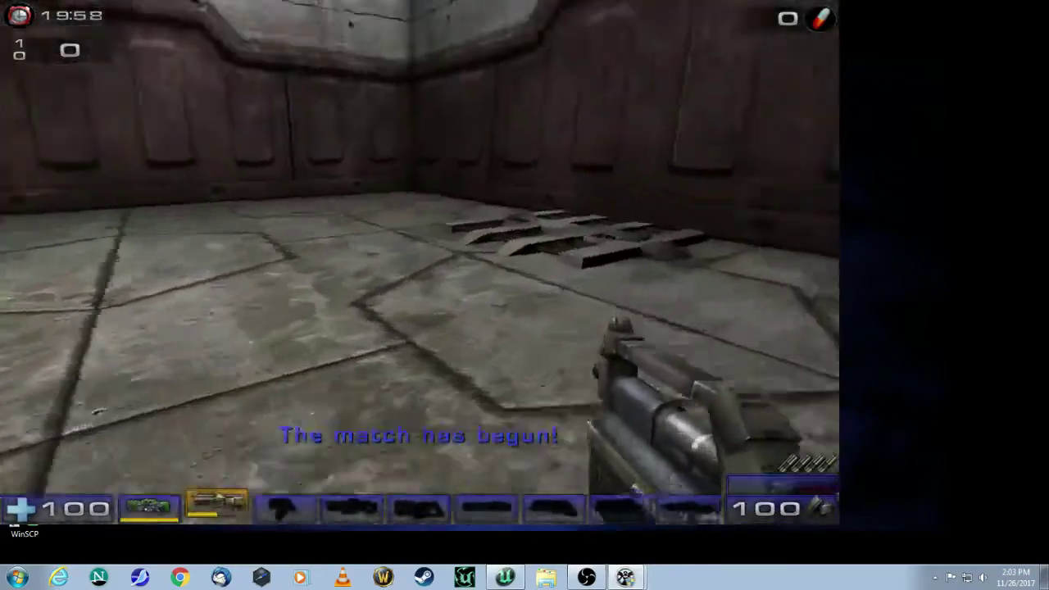
pyautogui.press('w')
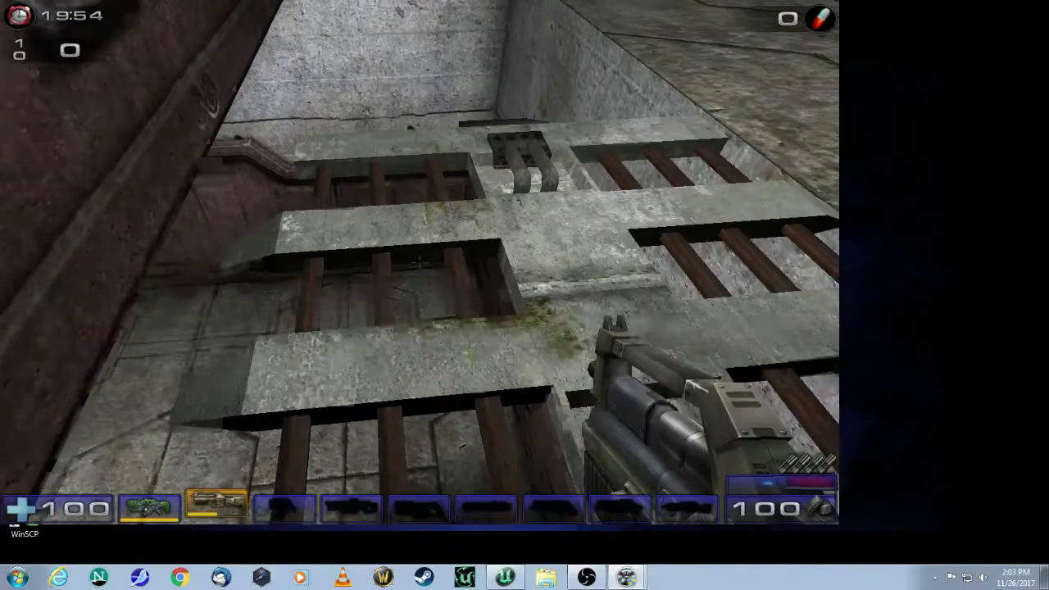
pyautogui.press('s')
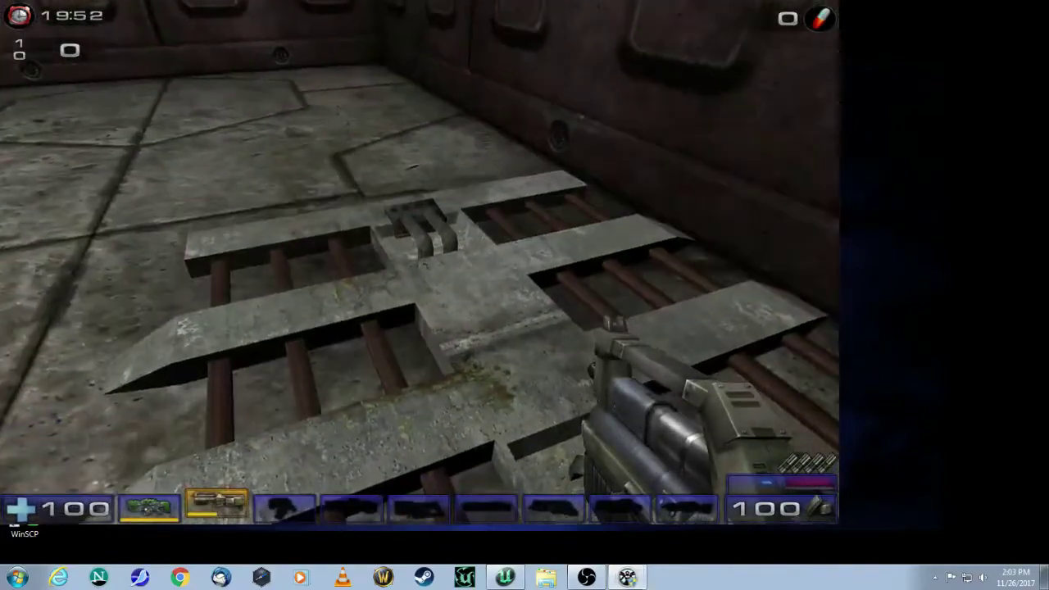
pyautogui.press('w')
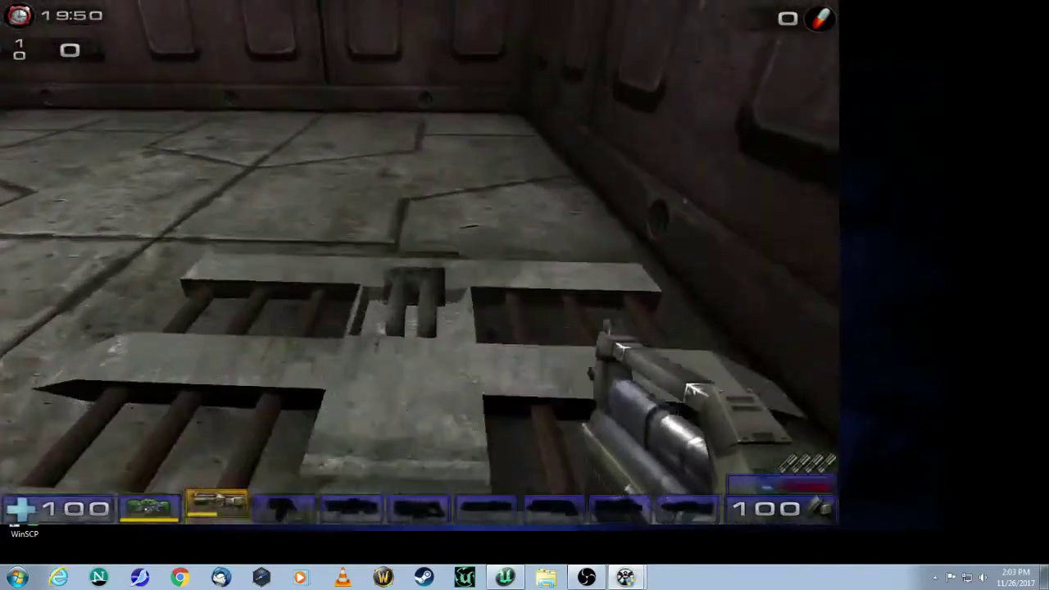